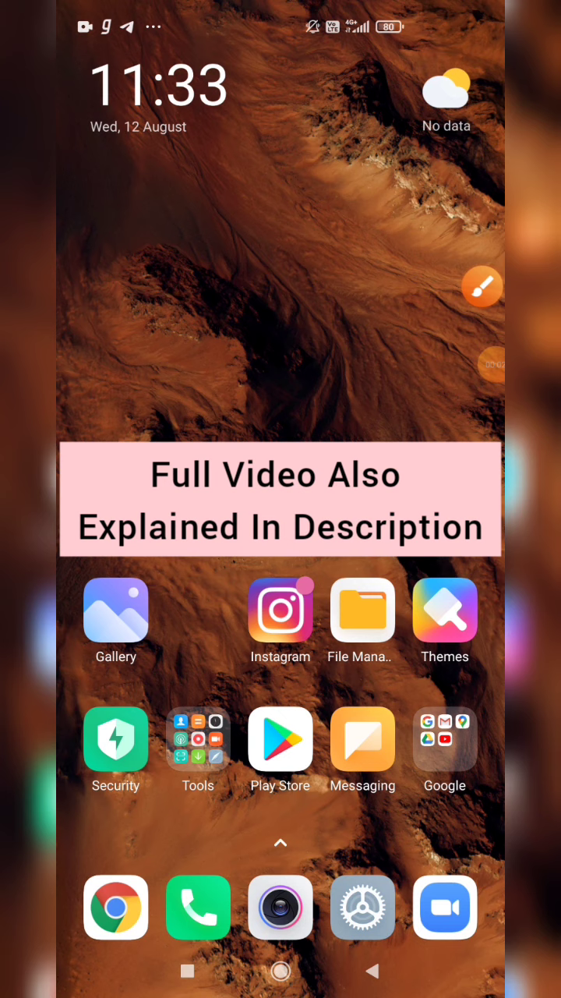
- Swipe through the home screen pages of shortcut cards, ending on the main clock page
left_click_drag(156, 351, 467, 351)
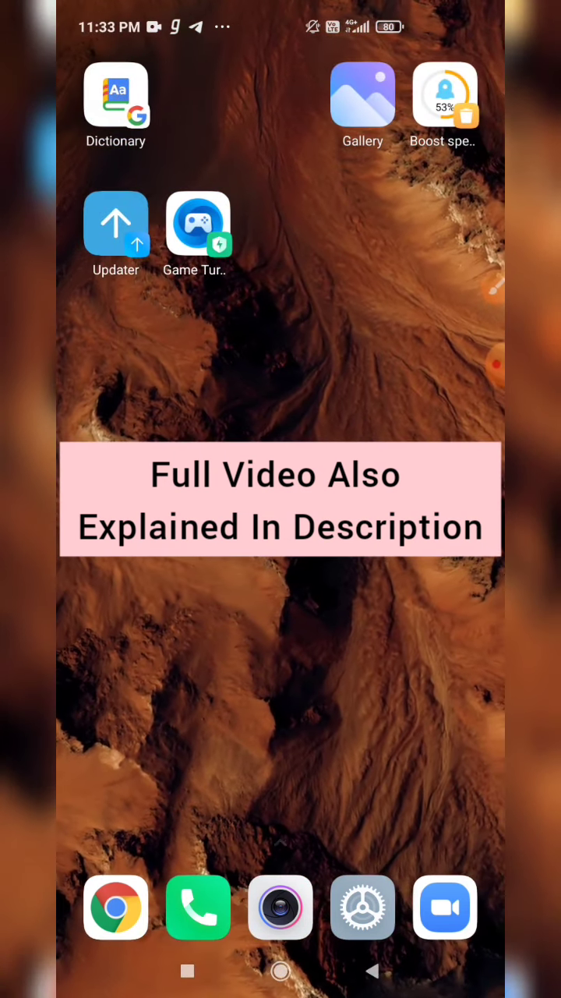
left_click_drag(156, 663, 468, 663)
mouse_move(155, 663)
left_mouse_down()
mouse_move(468, 663)
mouse_move(155, 663)
left_mouse_up()
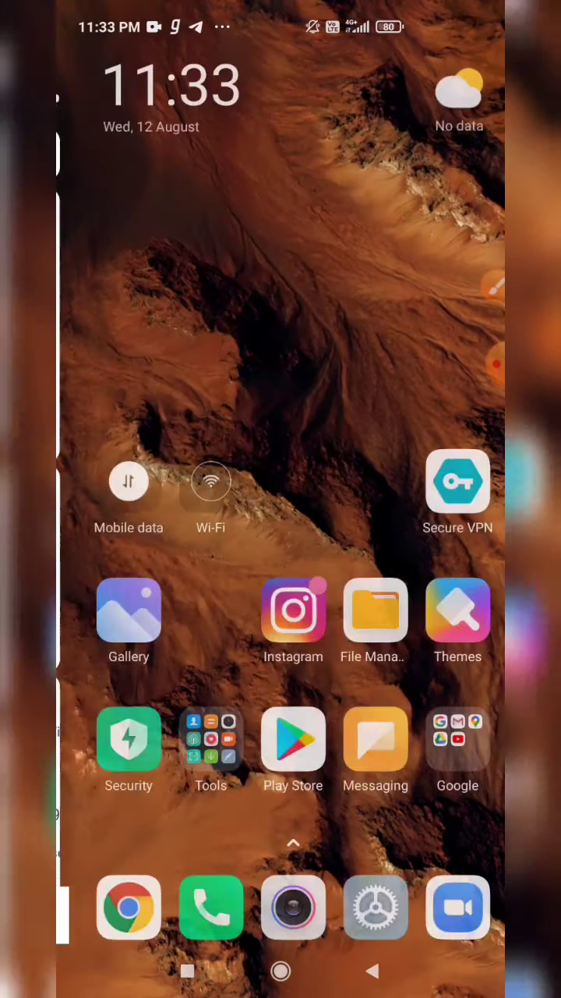
mouse_move(468, 663)
left_mouse_down()
mouse_move(156, 663)
mouse_move(468, 662)
mouse_move(366, 663)
left_mouse_up()
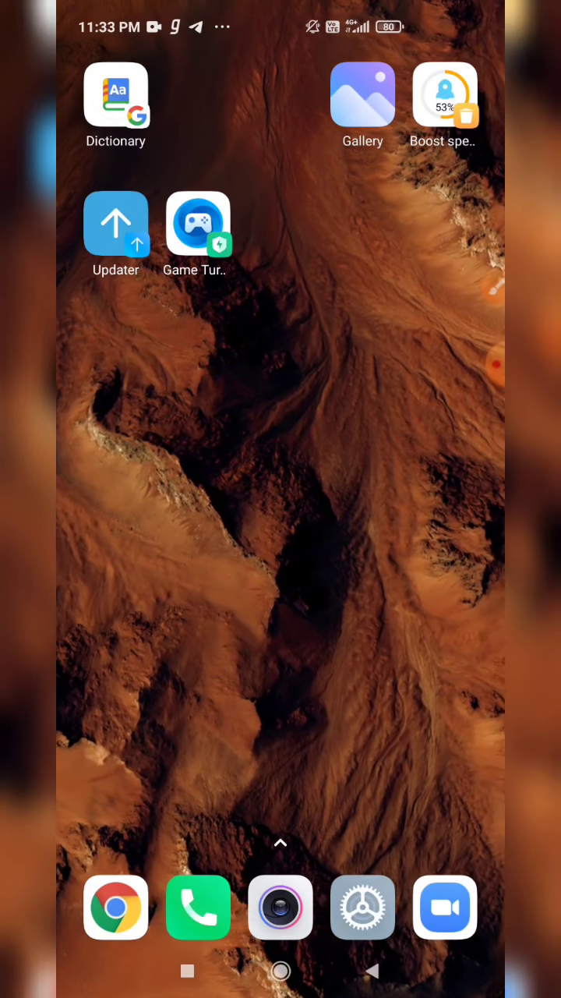
left_click_drag(312, 663, 281, 662)
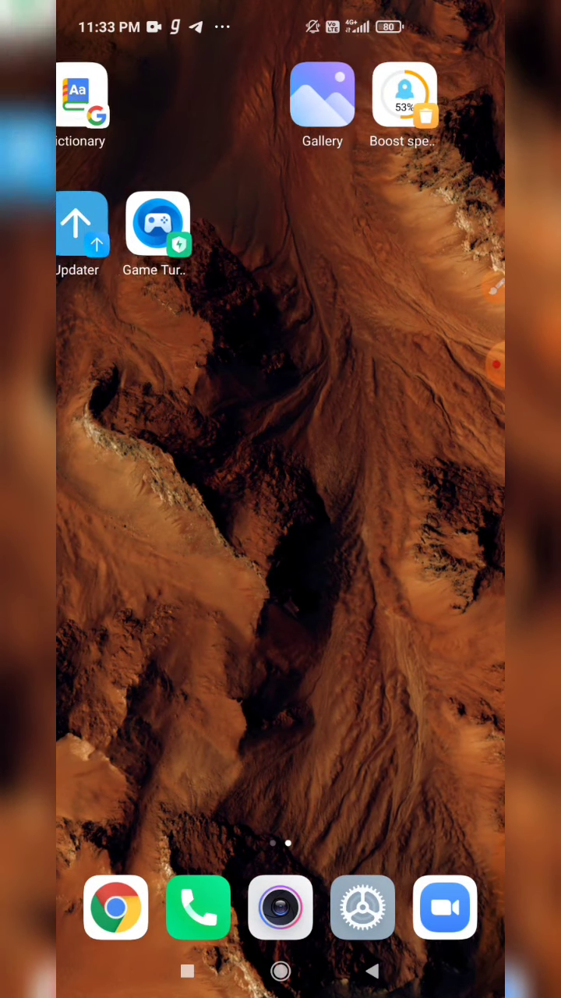
mouse_move(156, 663)
left_mouse_down()
mouse_move(468, 663)
mouse_move(156, 662)
left_mouse_up()
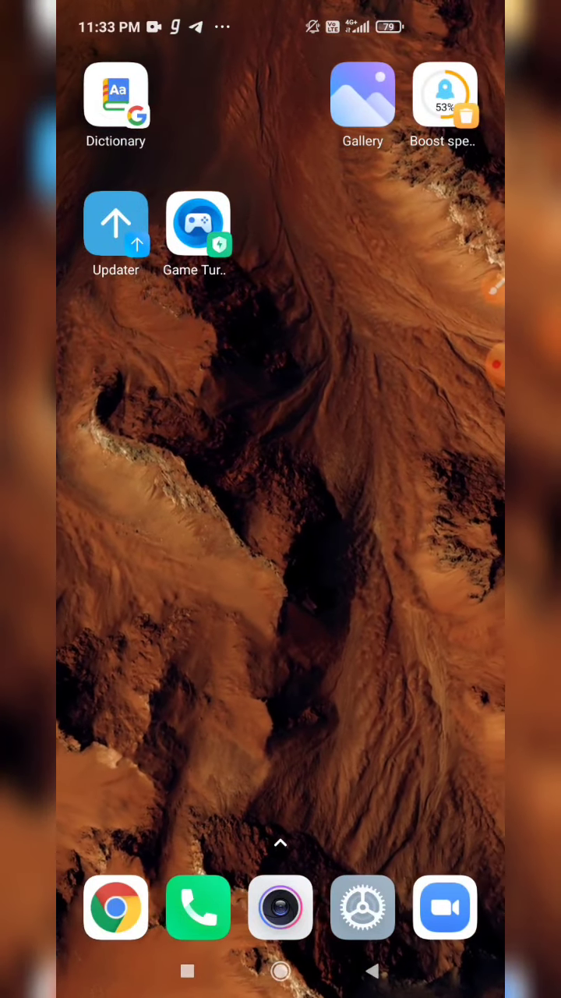
mouse_move(156, 662)
left_mouse_down()
mouse_move(467, 662)
mouse_move(156, 663)
left_mouse_up()
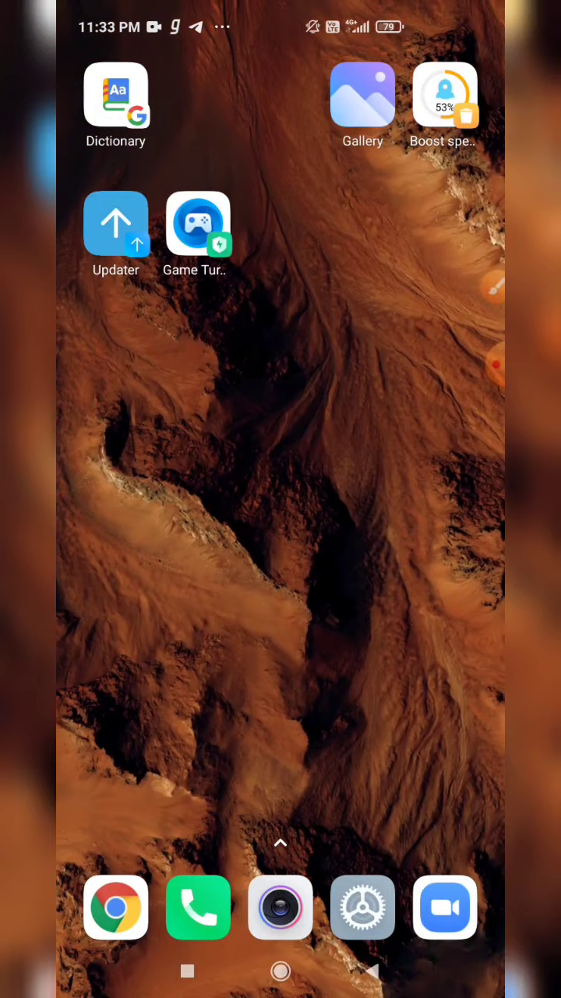
left_click_drag(156, 546, 437, 546)
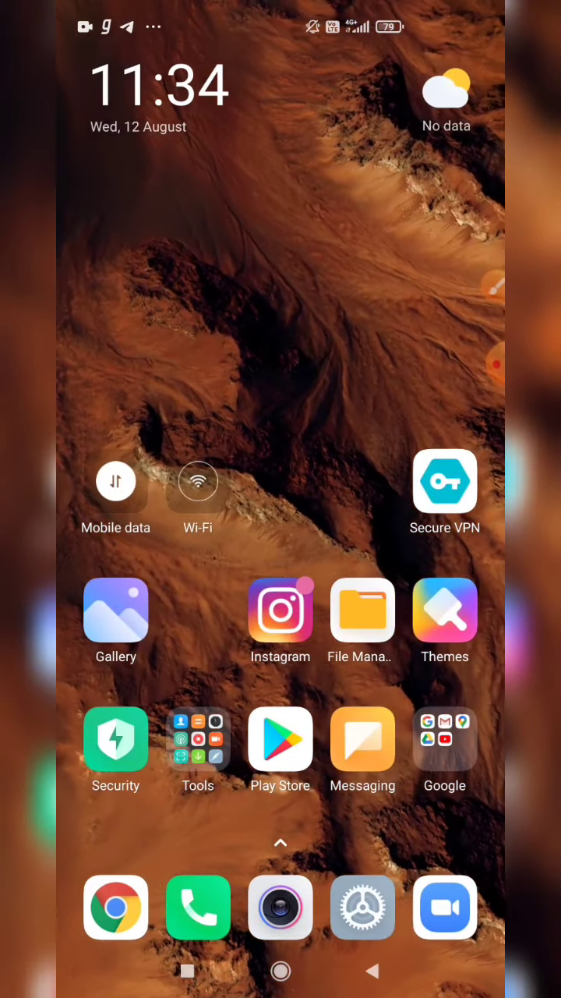
- Load the copied androidpolice.com article link in Chrome, pasted from the Gboard clipboard
left_click_drag(281, 780, 281, 389)
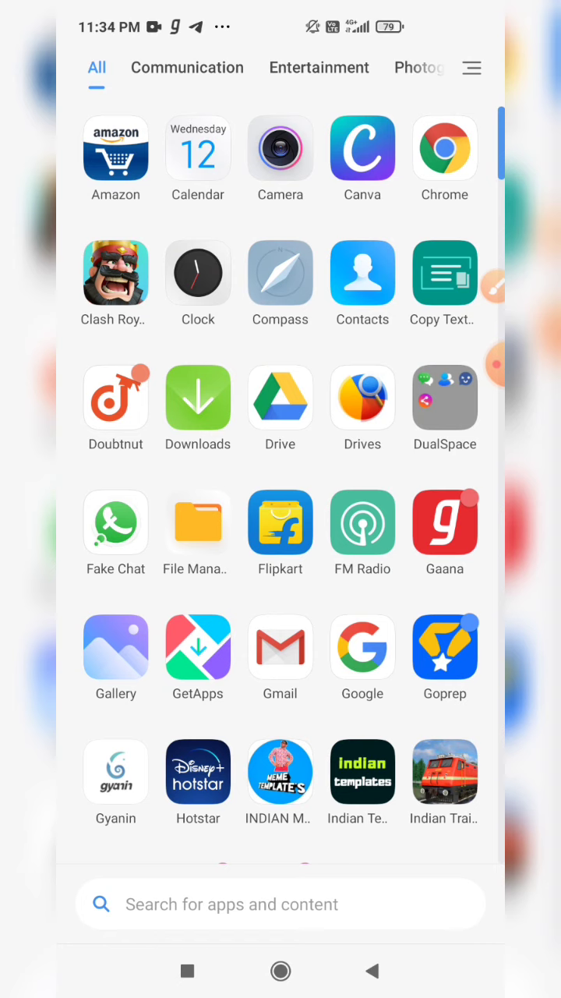
left_click(445, 148)
left_click(195, 301)
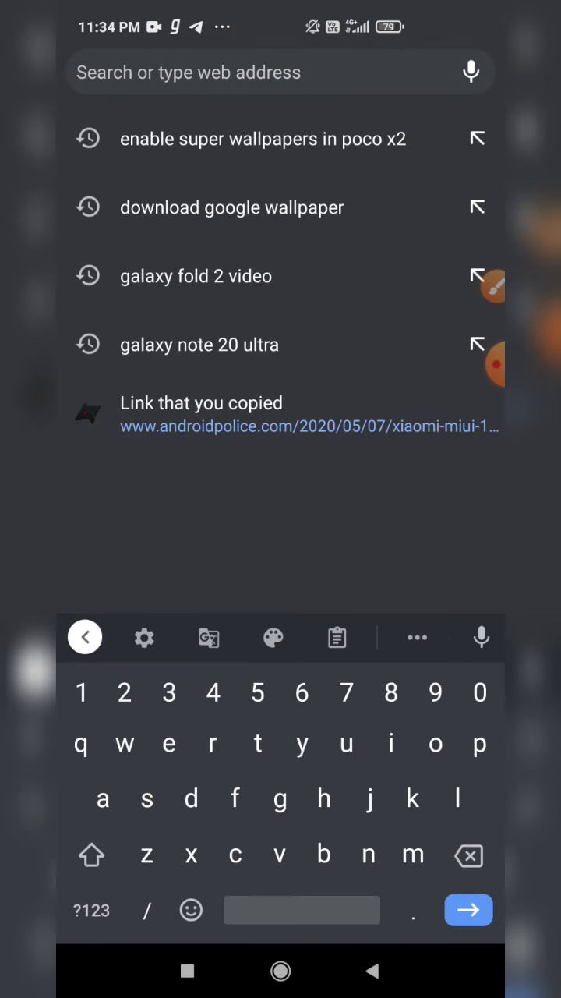
left_click(417, 638)
left_click(337, 637)
left_click(169, 757)
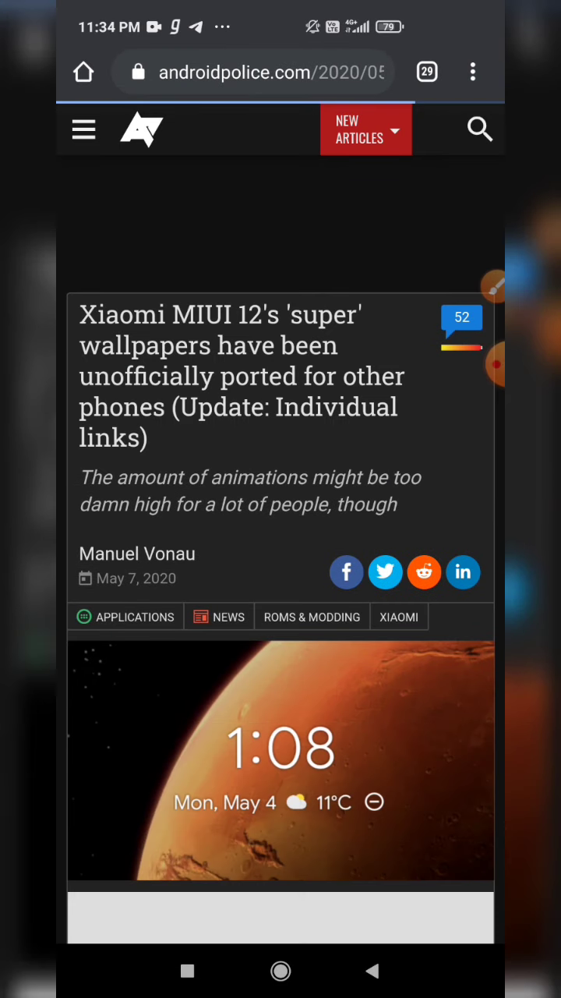
- Scroll the Android Police article down to its list of Earth and Mars super wallpaper links
left_click(498, 364)
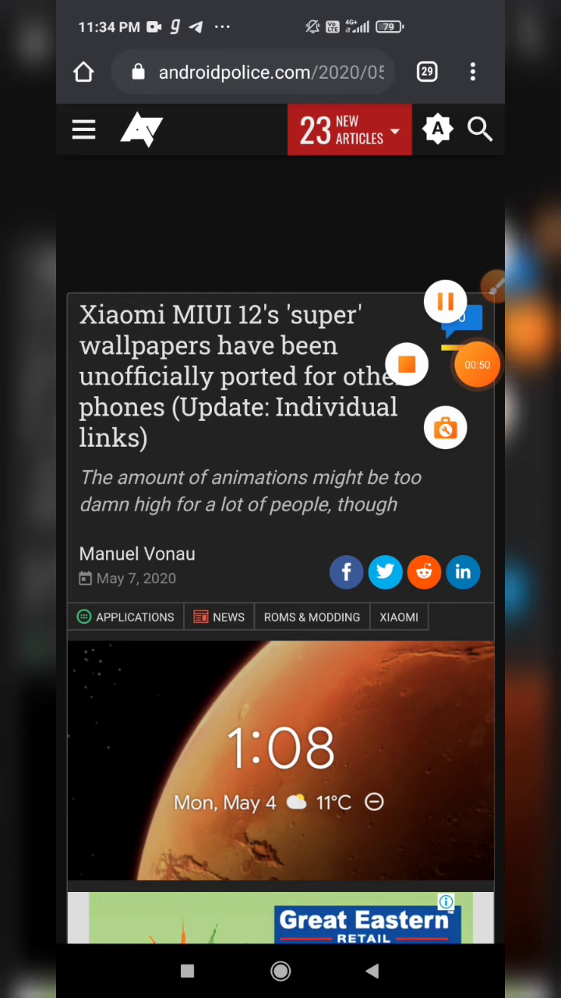
scroll(281, 624, "down", 3)
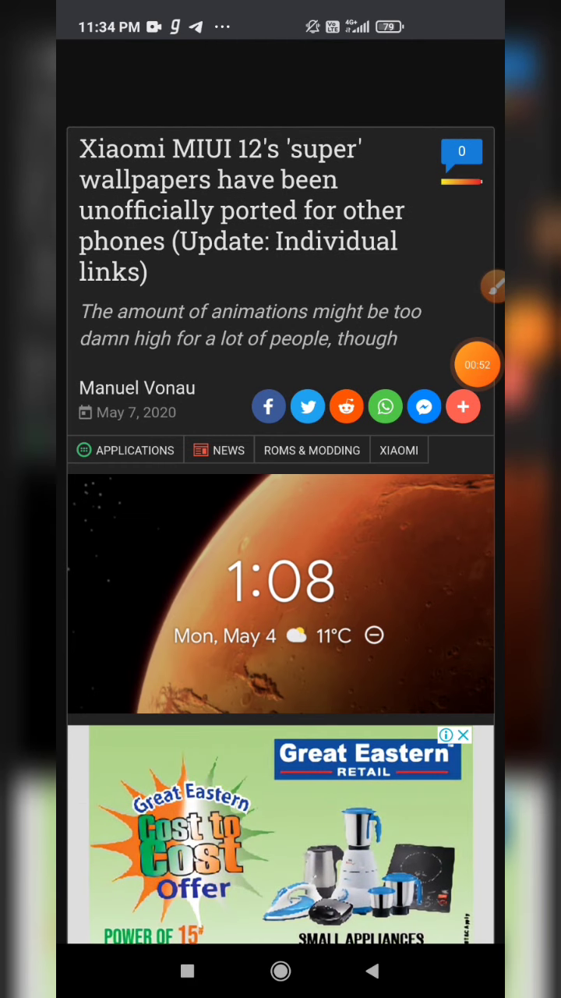
scroll(281, 499, "down", 10)
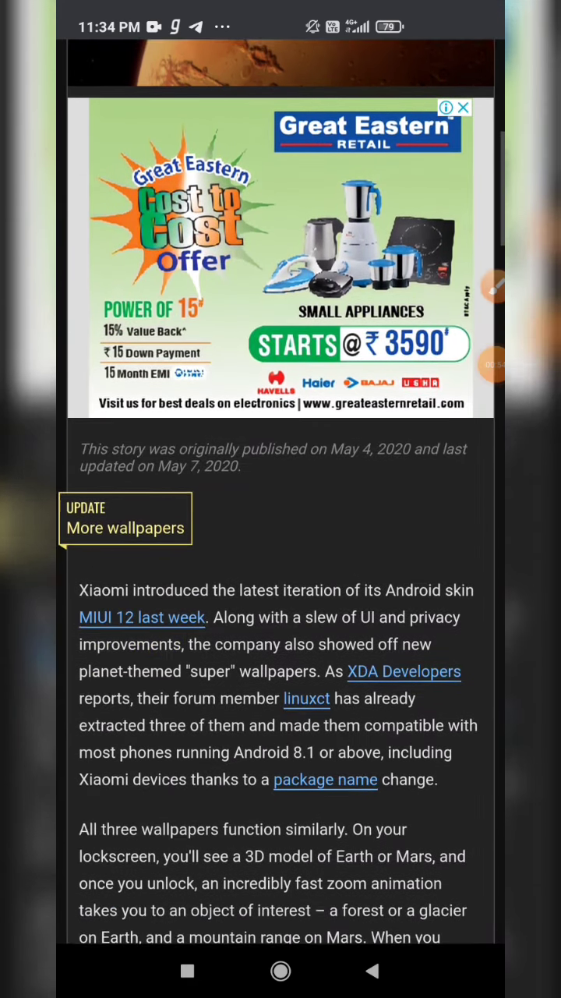
scroll(281, 499, "down", 10)
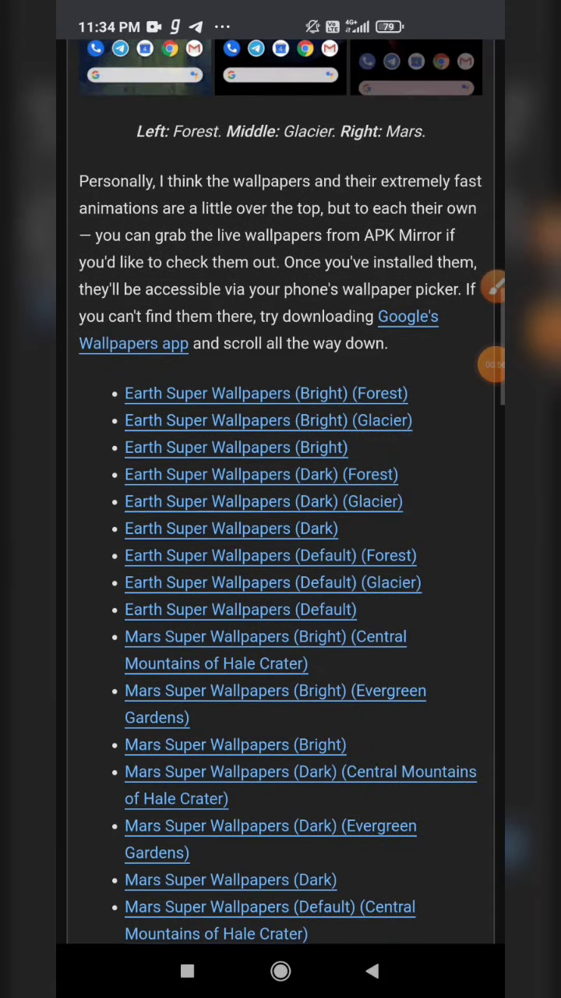
scroll(281, 499, "down", 5)
- Follow the 'Earth Super Wallpapers (Bright) (Glacier)' link to its APKMirror page
left_click(494, 286)
mouse_move(472, 226)
left_mouse_down()
mouse_move(306, 79)
mouse_move(83, 296)
mouse_move(85, 780)
mouse_move(390, 752)
mouse_move(472, 492)
mouse_move(467, 207)
left_mouse_up()
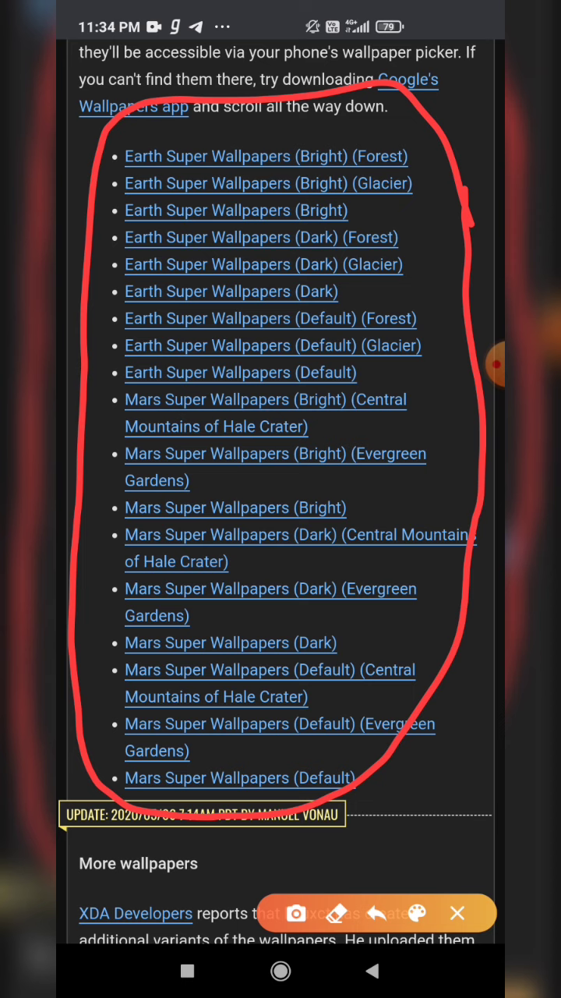
left_click(458, 913)
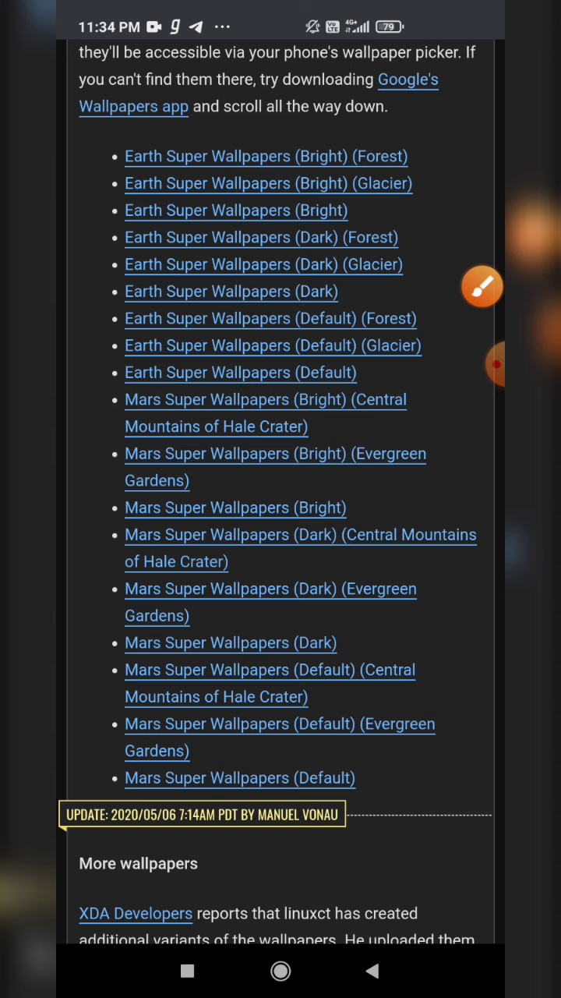
left_click(483, 287)
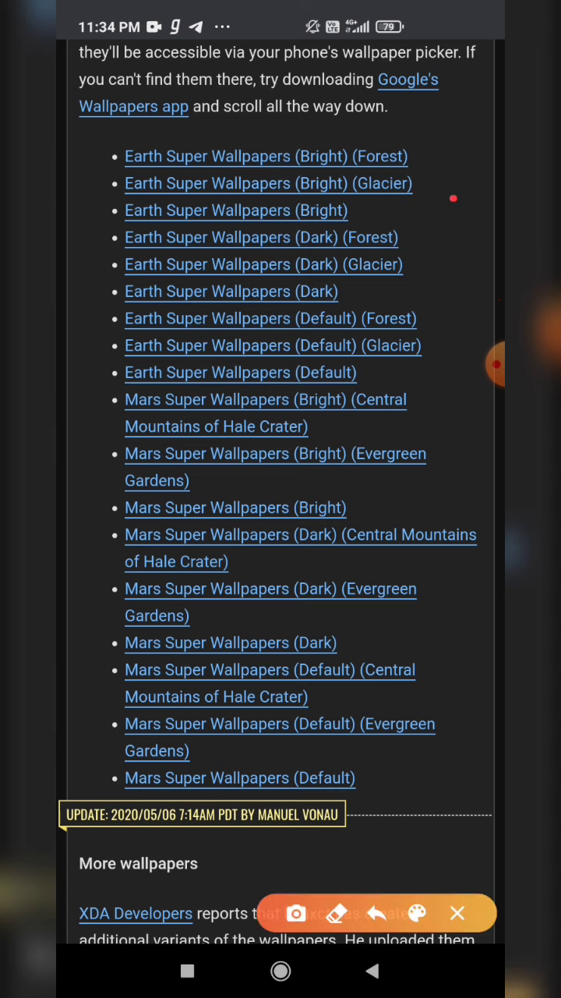
mouse_move(453, 198)
left_mouse_down()
mouse_move(248, 200)
mouse_move(107, 191)
left_mouse_up()
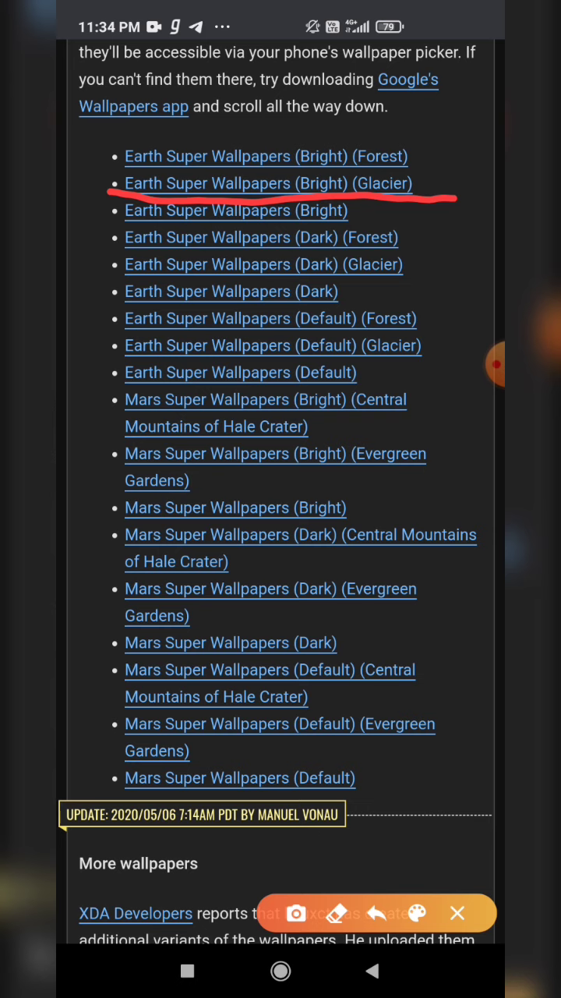
left_click(458, 913)
left_click(268, 183)
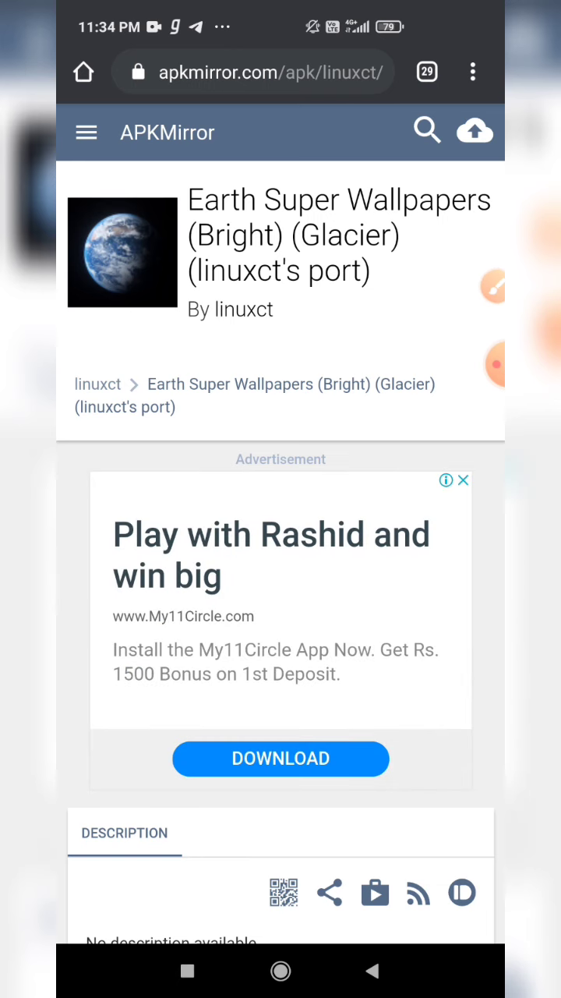
scroll(280, 545, "down", 3)
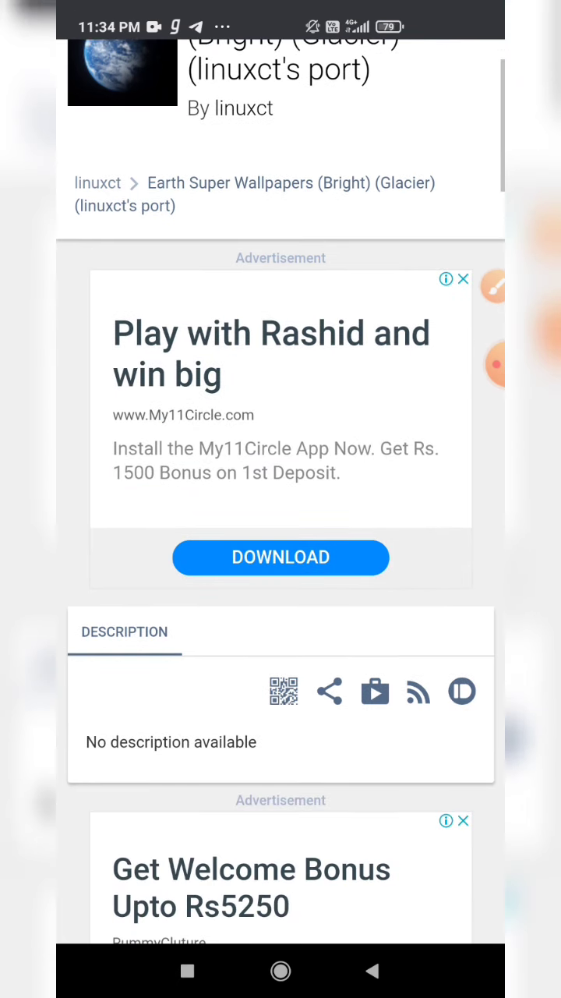
scroll(281, 546, "down", 5)
scroll(280, 546, "down", 3)
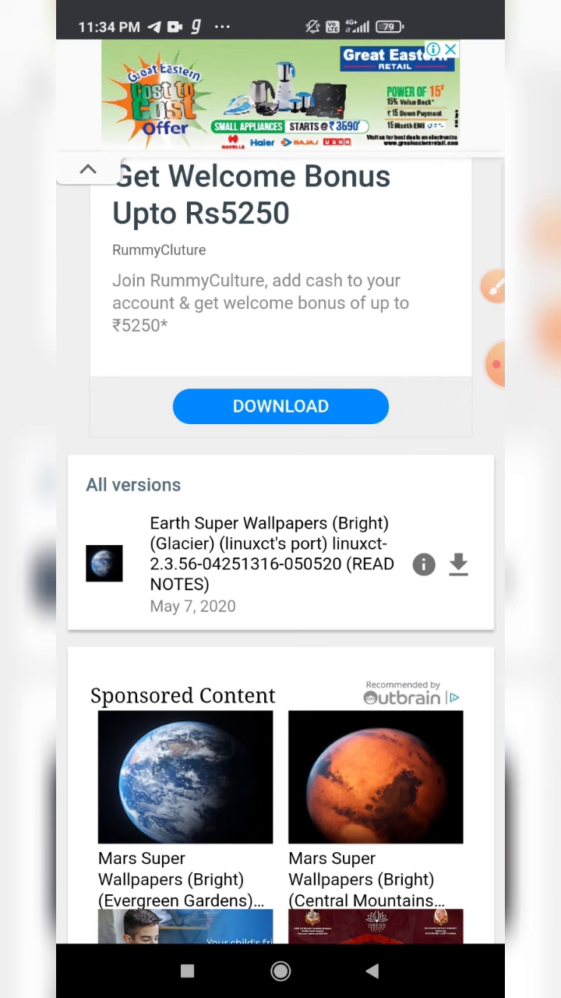
left_click(494, 287)
mouse_move(493, 512)
left_mouse_down()
mouse_move(414, 591)
mouse_move(499, 545)
mouse_move(475, 509)
left_mouse_up()
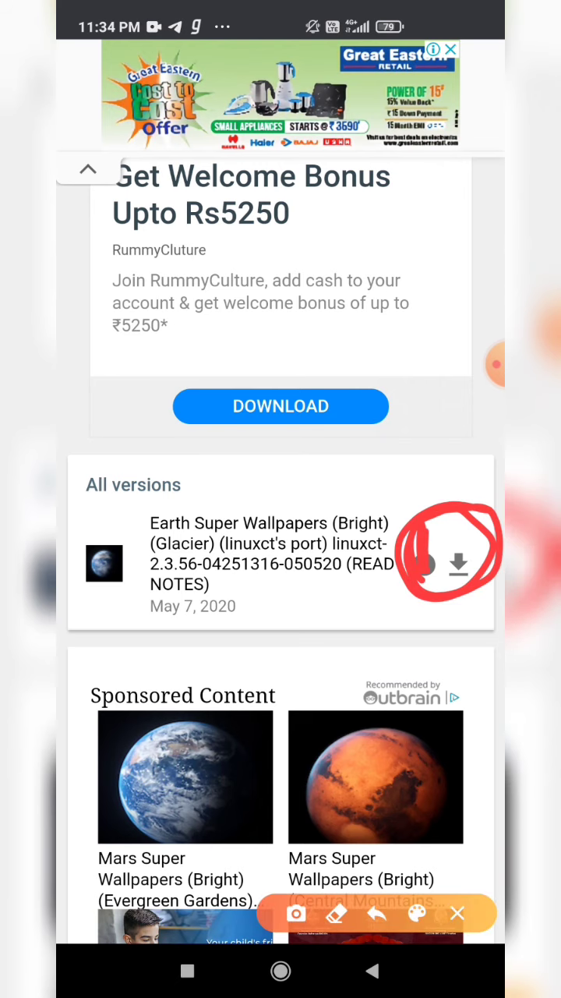
left_click(457, 913)
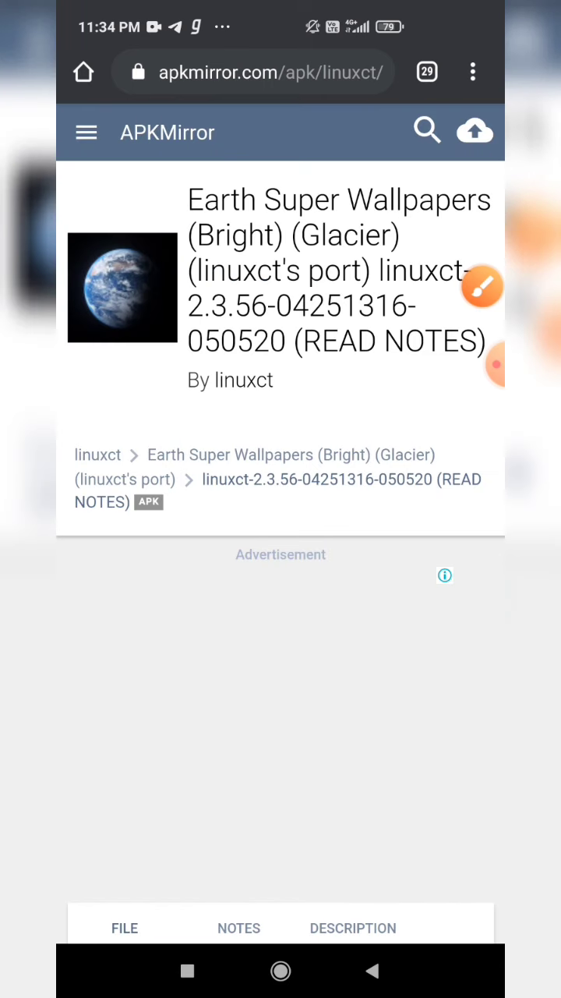
- Scroll past the file details and start the Earth Super Wallpapers (Glacier) APK download
scroll(281, 546, "down", 7)
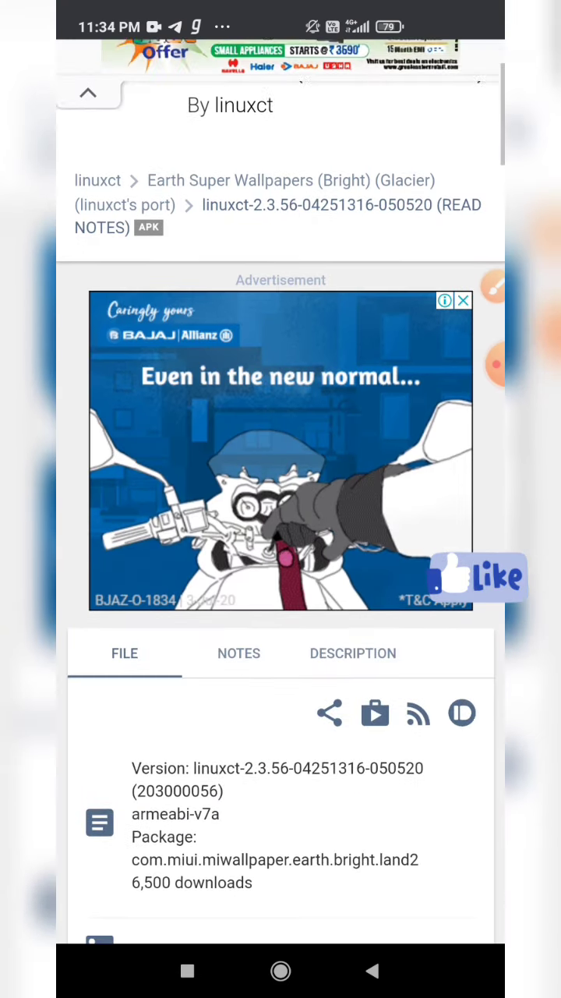
scroll(281, 546, "down", 3)
scroll(281, 546, "down", 3)
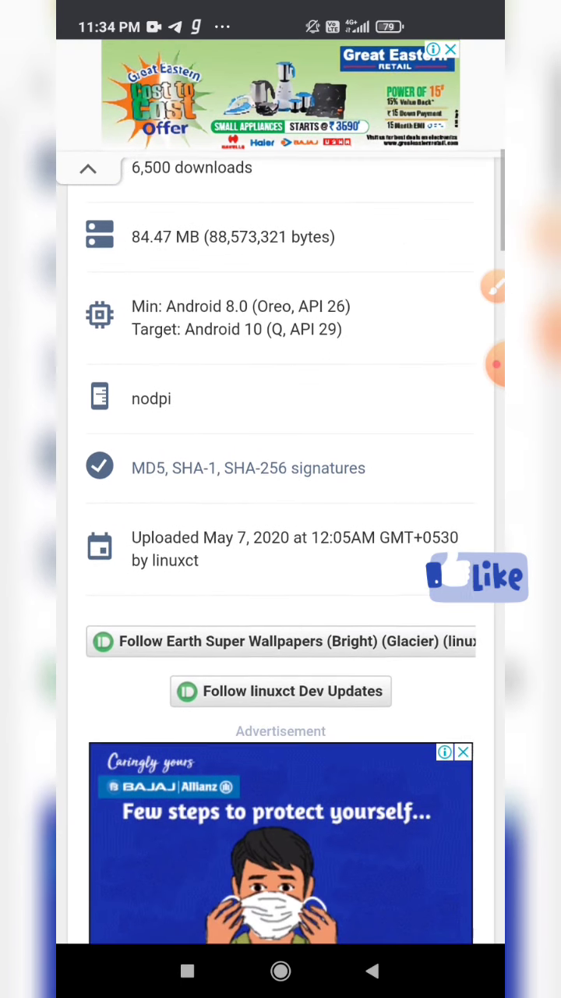
scroll(280, 545, "down", 2)
scroll(281, 546, "down", 4)
scroll(281, 545, "down", 2)
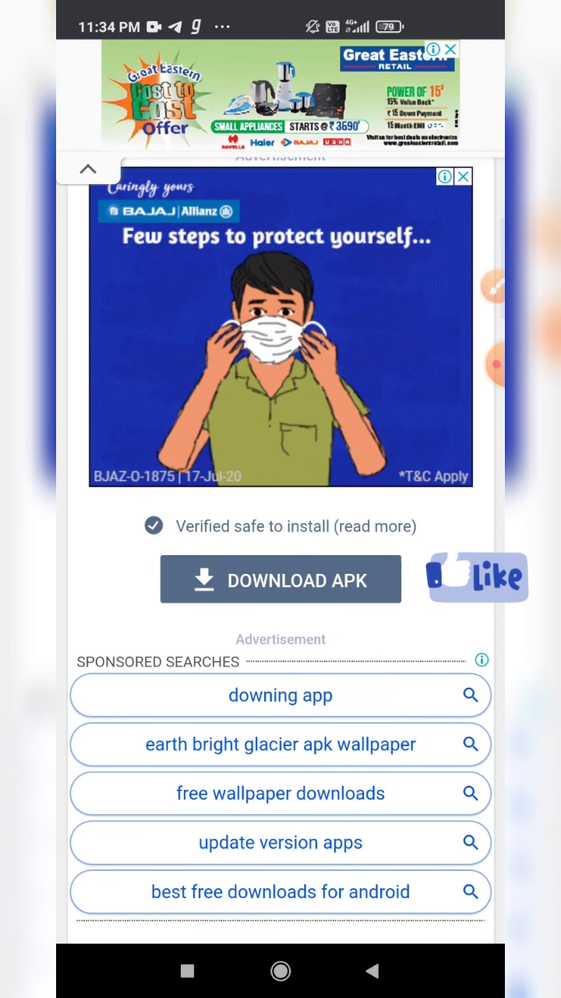
left_click(496, 287)
mouse_move(181, 524)
left_mouse_down()
mouse_move(430, 559)
mouse_move(457, 550)
left_mouse_up()
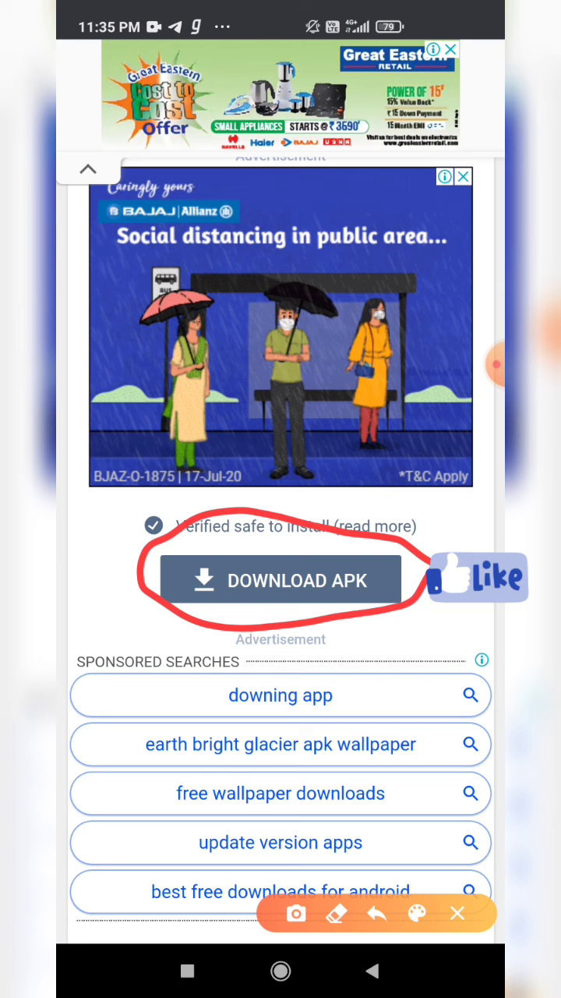
left_click(457, 913)
left_click(281, 580)
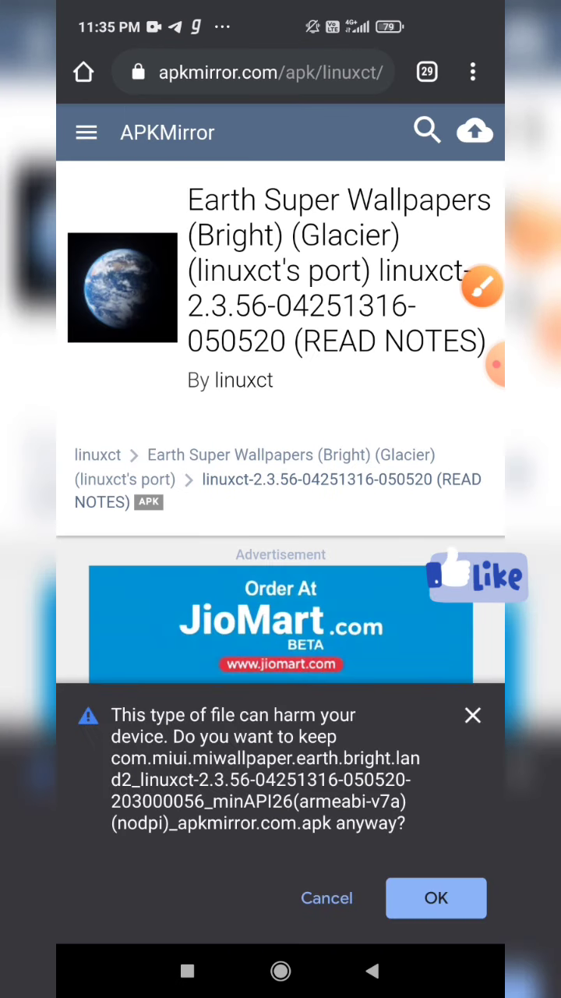
- Accept the 'file can harm your device' warning so the APK keeps downloading
left_click(494, 287)
left_click_drag(488, 638, 485, 690)
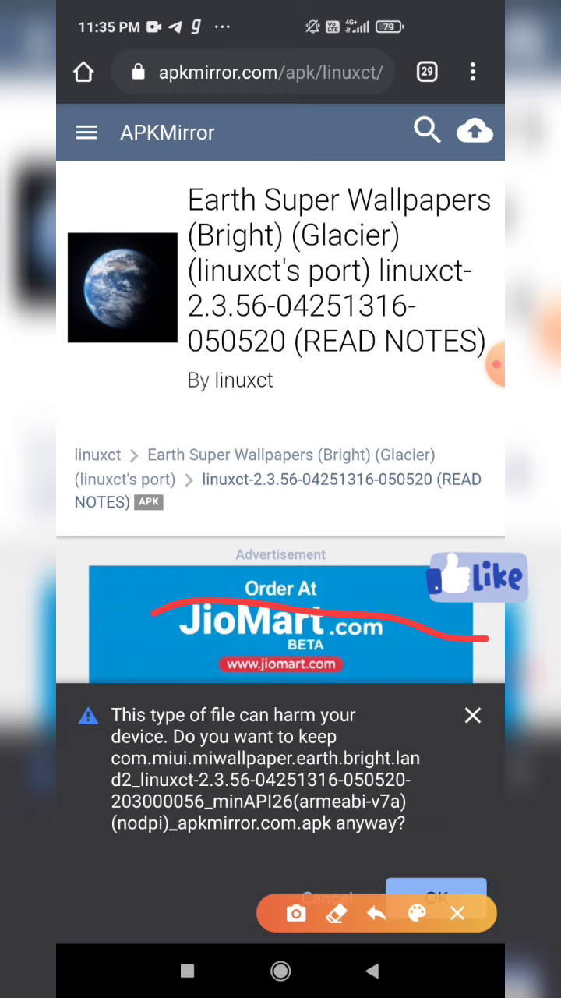
left_click(458, 913)
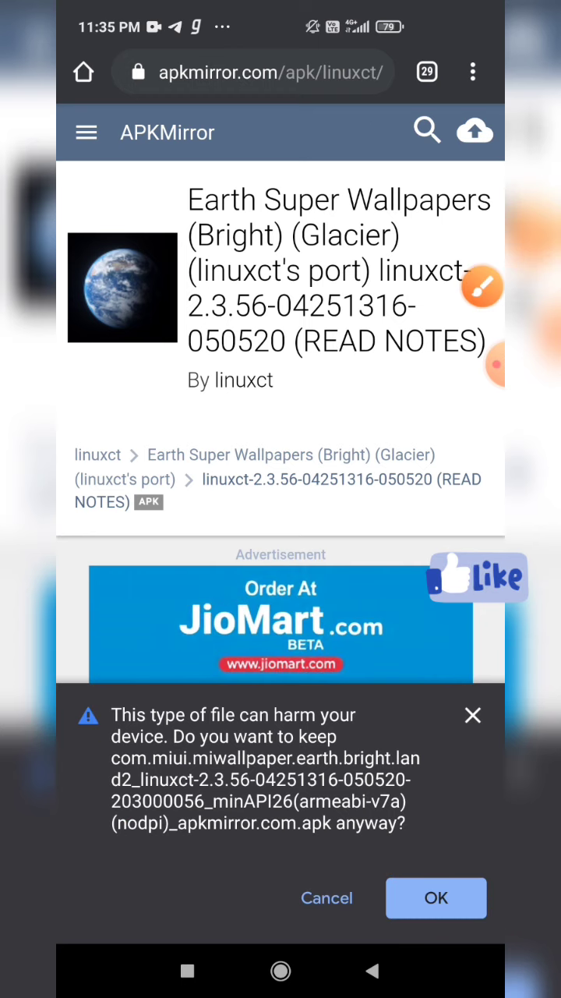
left_click(436, 897)
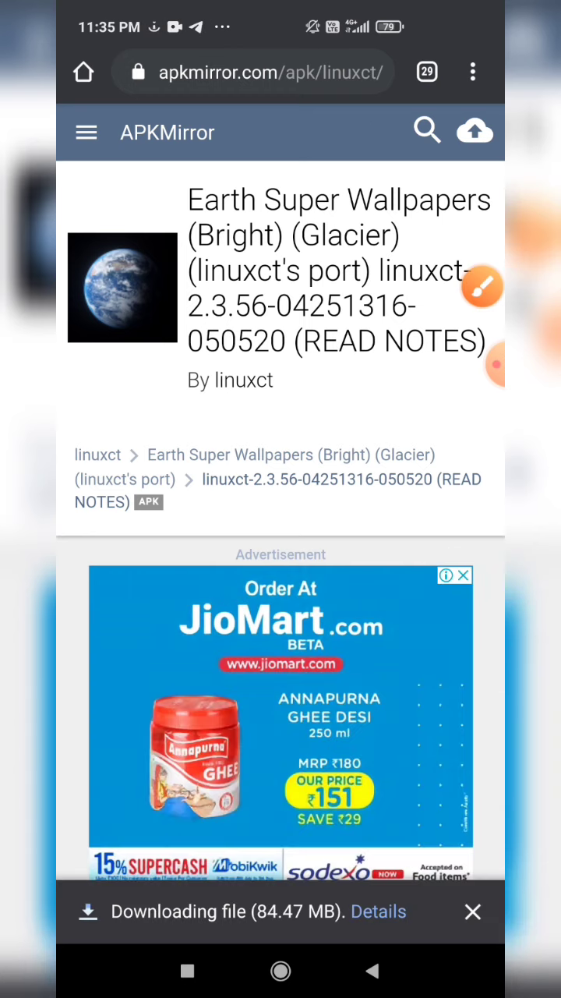
- Show Chrome's Downloads list with the Earth wallpaper APK in progress
left_click(483, 287)
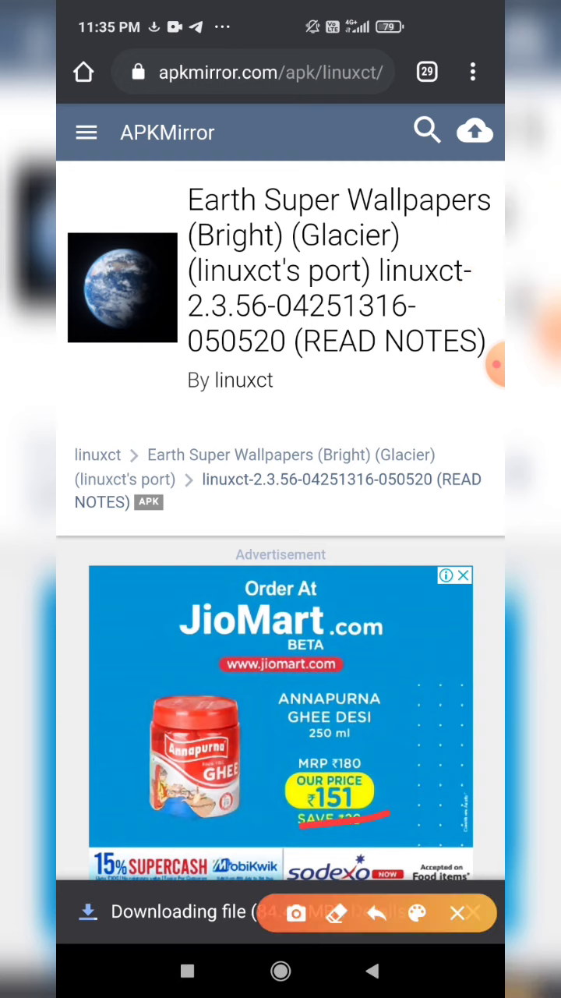
left_click(457, 914)
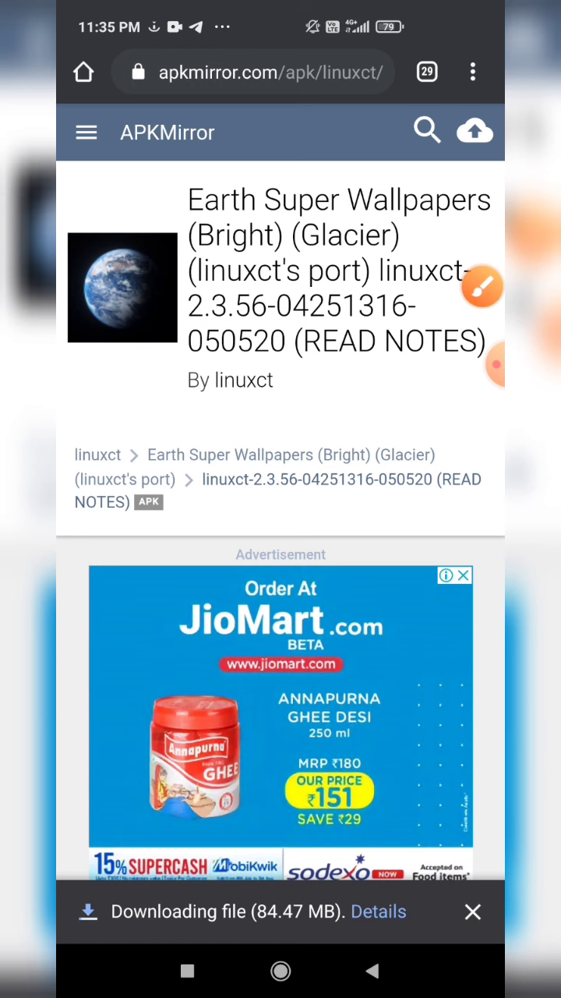
left_click(378, 912)
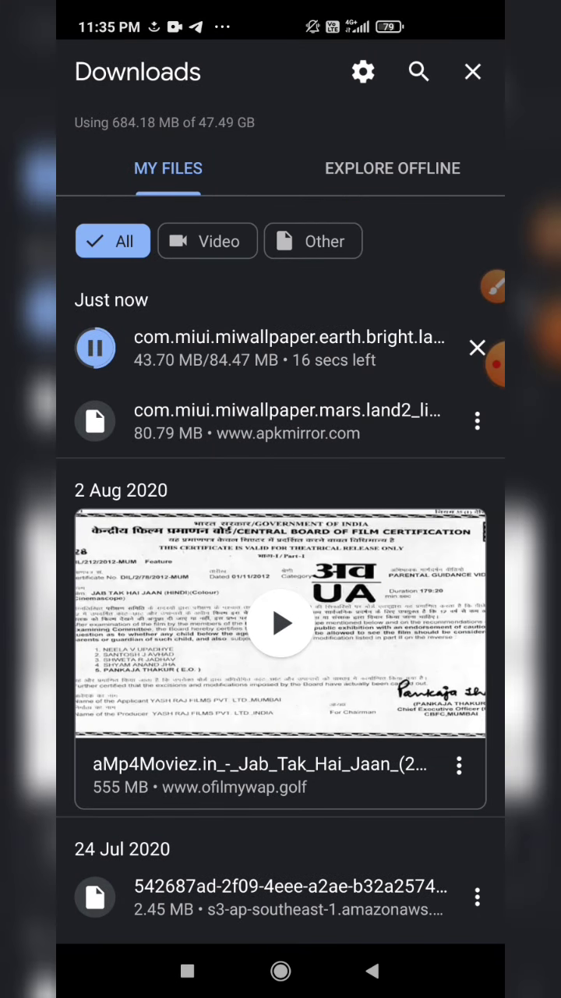
- Wait for the 88.57 MB Earth wallpaper APK download to complete, then leave Downloads
left_click(496, 287)
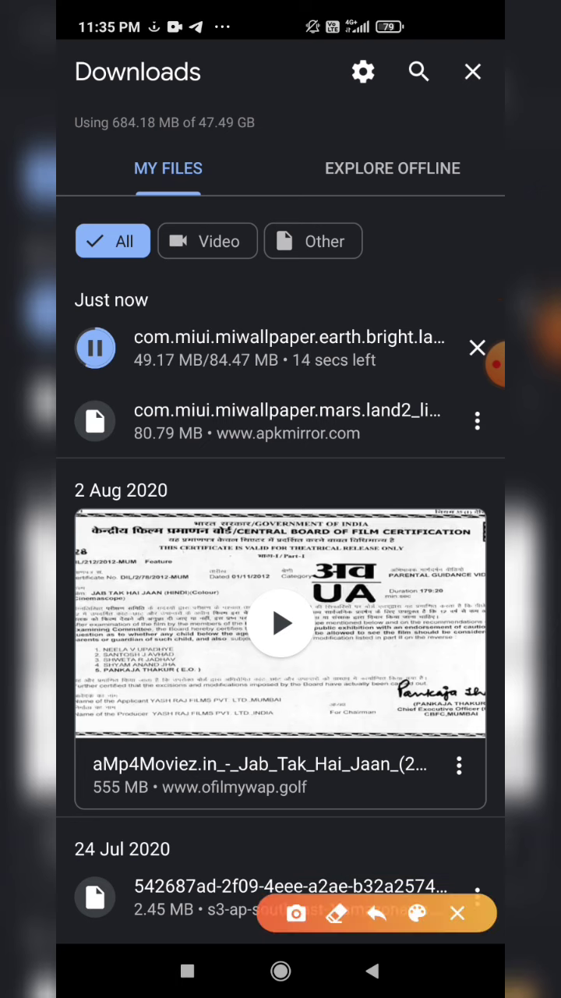
mouse_move(421, 302)
left_mouse_down()
mouse_move(324, 326)
mouse_move(421, 336)
left_mouse_up()
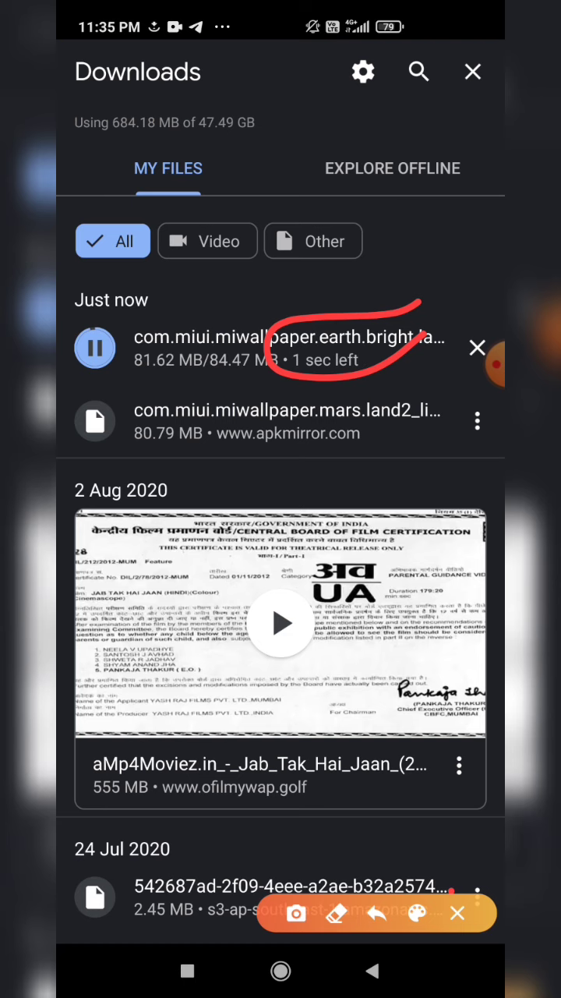
left_click(458, 913)
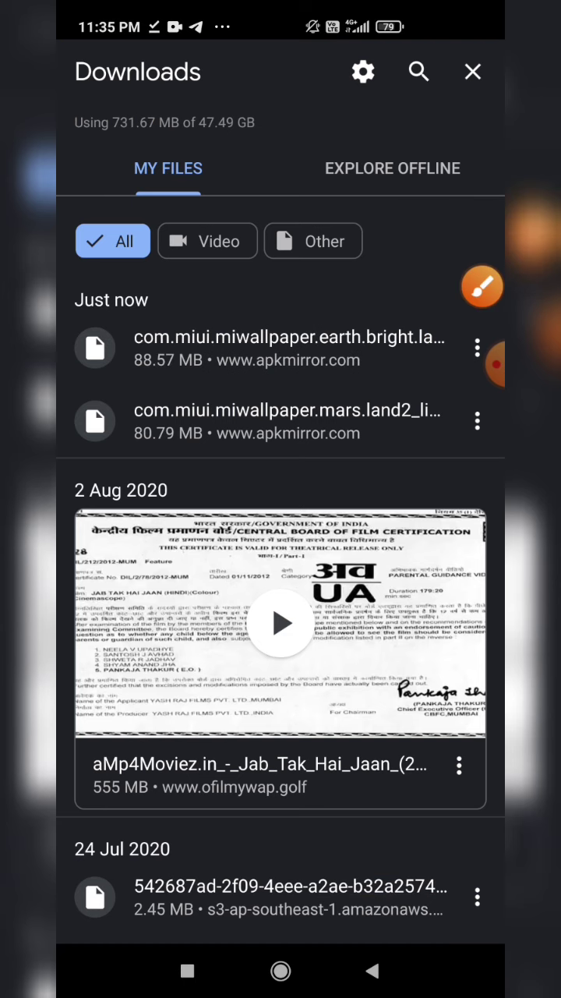
left_click(280, 971)
- Install Earth Super Wallpapers (Glacier) from the 'Download complete' notification, then exit the installer
left_click_drag(280, 780, 281, 389)
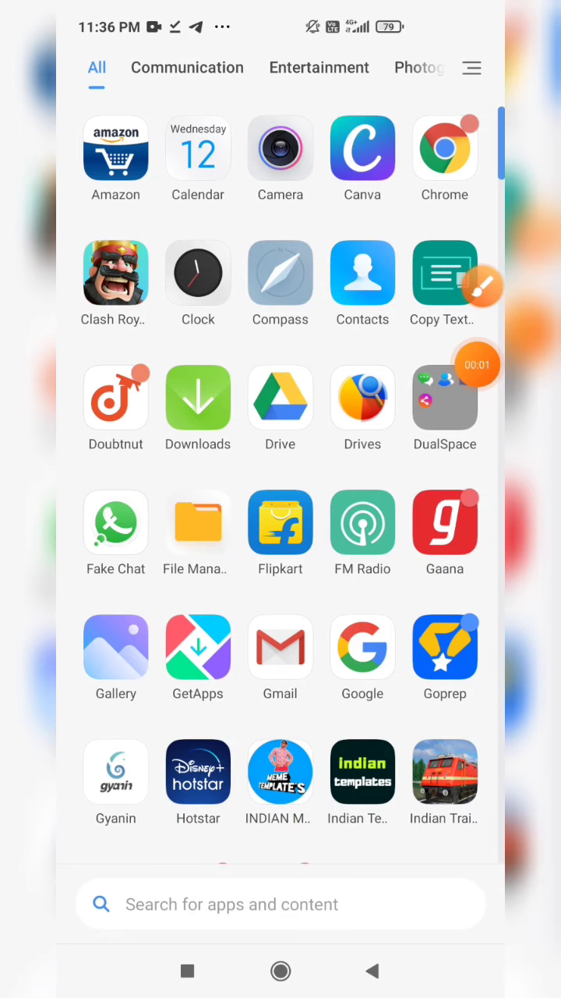
left_click_drag(281, 8, 281, 546)
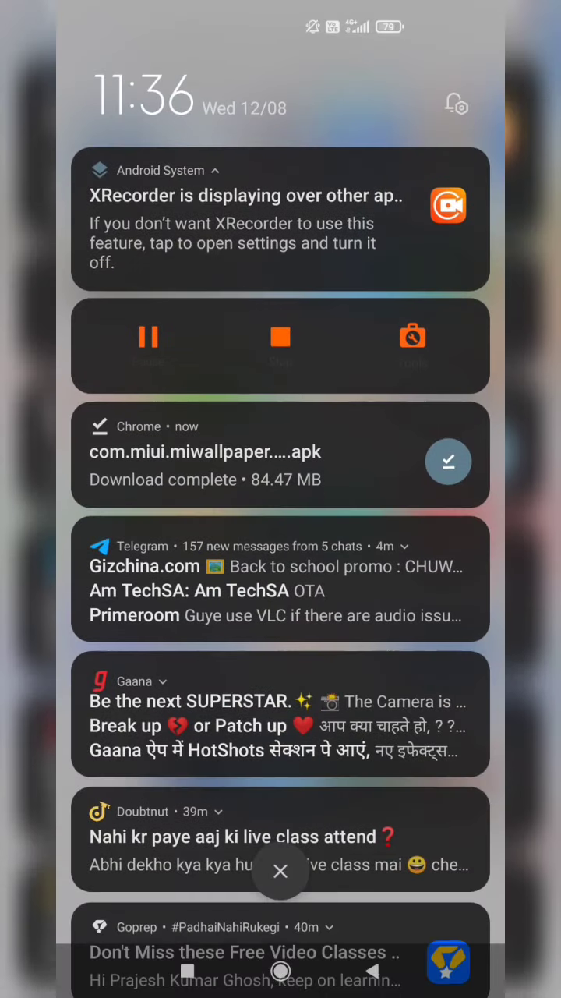
left_click(206, 460)
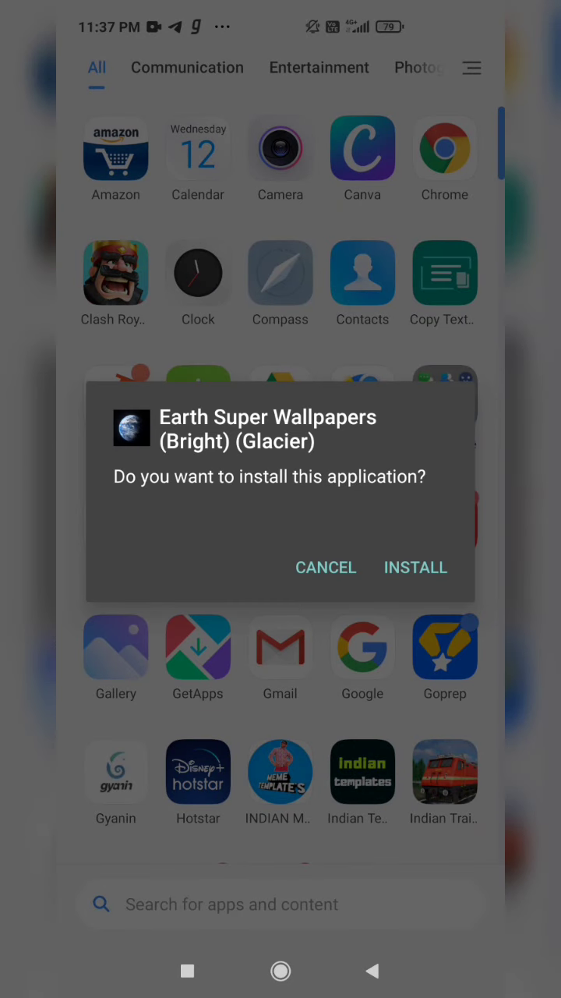
left_click(416, 568)
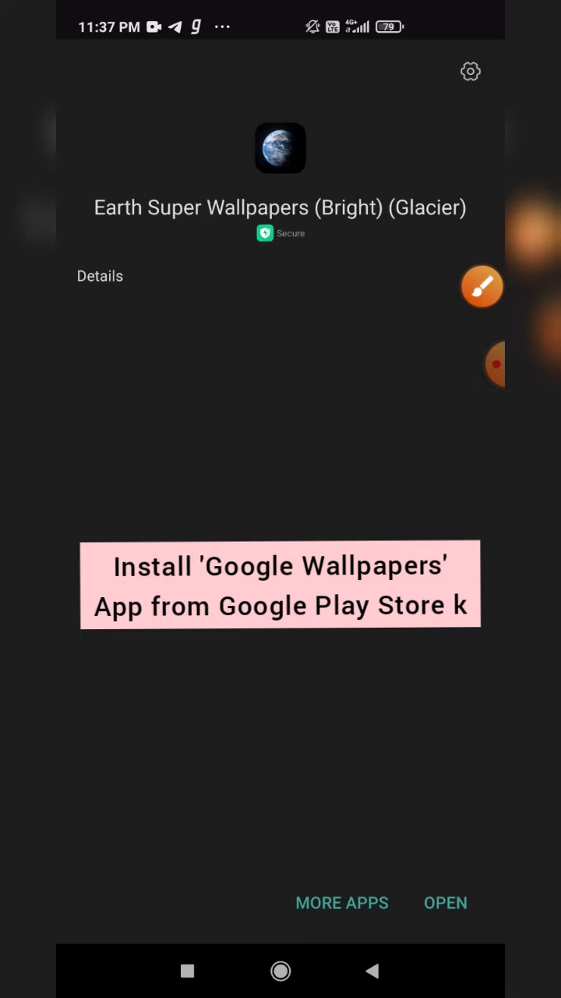
left_click(483, 287)
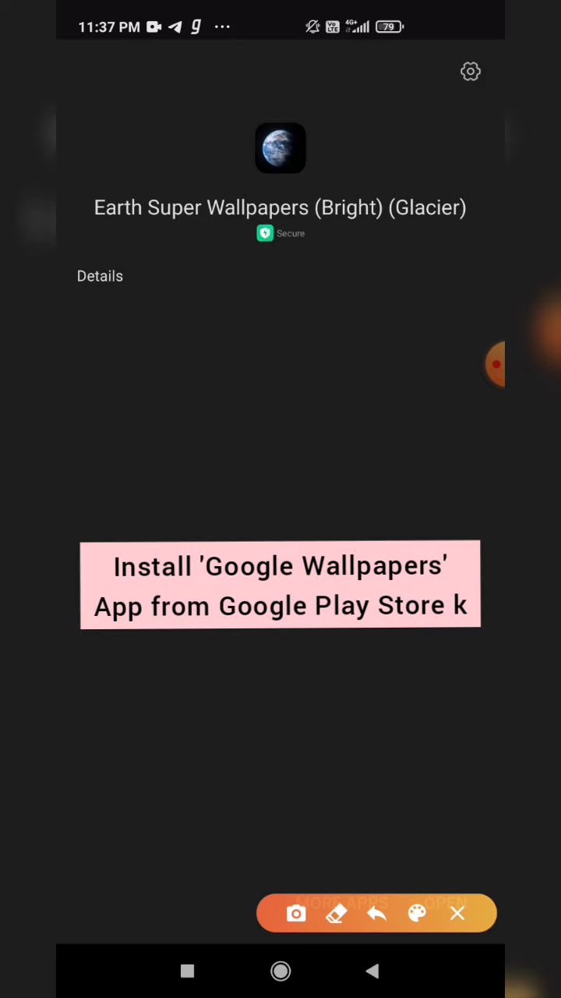
mouse_move(364, 857)
left_mouse_down()
mouse_move(475, 806)
mouse_move(366, 866)
left_mouse_up()
left_click(457, 913)
key("Escape")
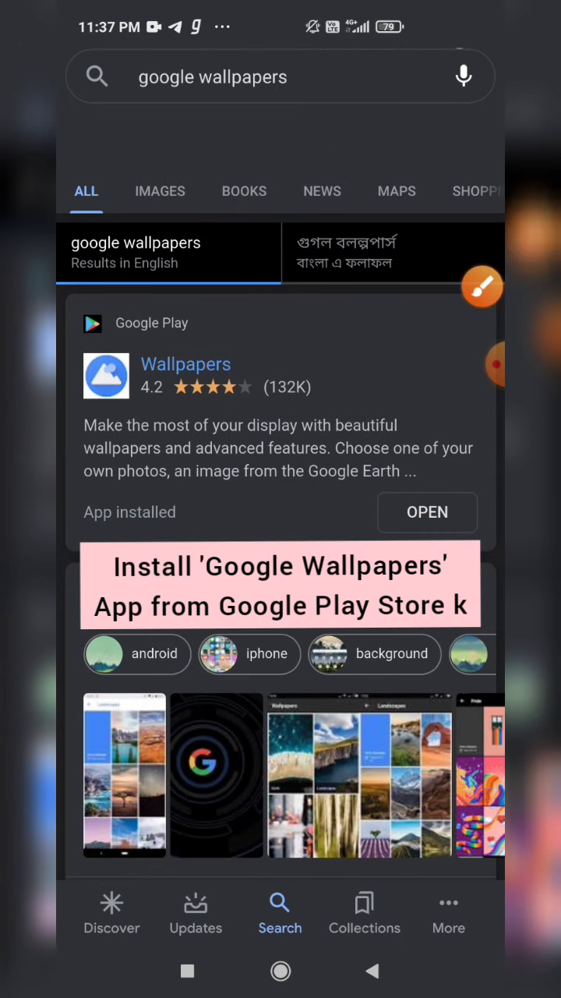
- Check that the 'google wallpapers' search shows Wallpapers as App installed, then return home
left_click(496, 287)
mouse_move(373, 128)
left_mouse_down()
mouse_move(299, 126)
mouse_move(140, 59)
mouse_move(351, 101)
left_mouse_up()
mouse_move(289, 339)
left_mouse_down()
mouse_move(198, 308)
mouse_move(101, 429)
mouse_move(257, 312)
left_mouse_up()
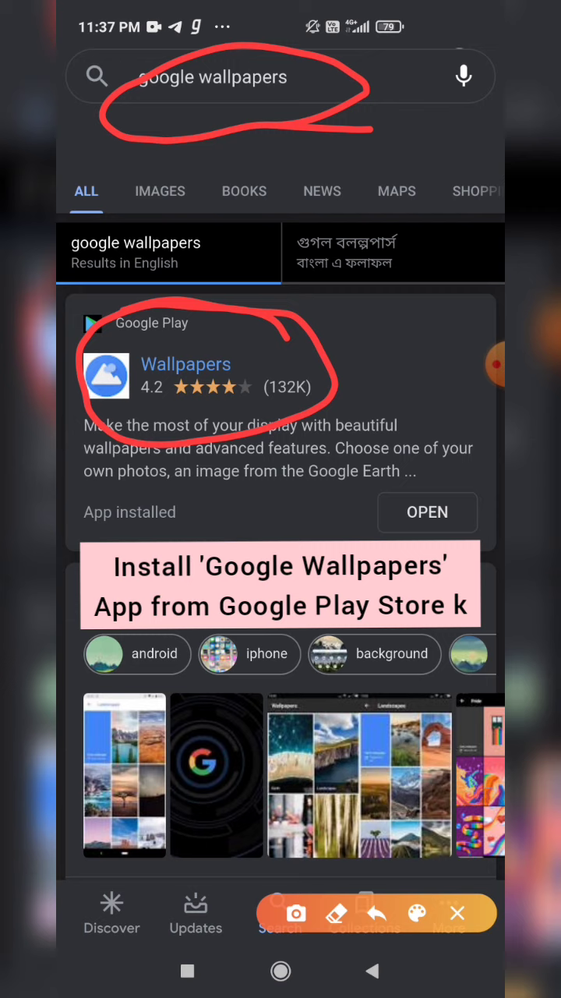
left_click_drag(510, 466, 538, 503)
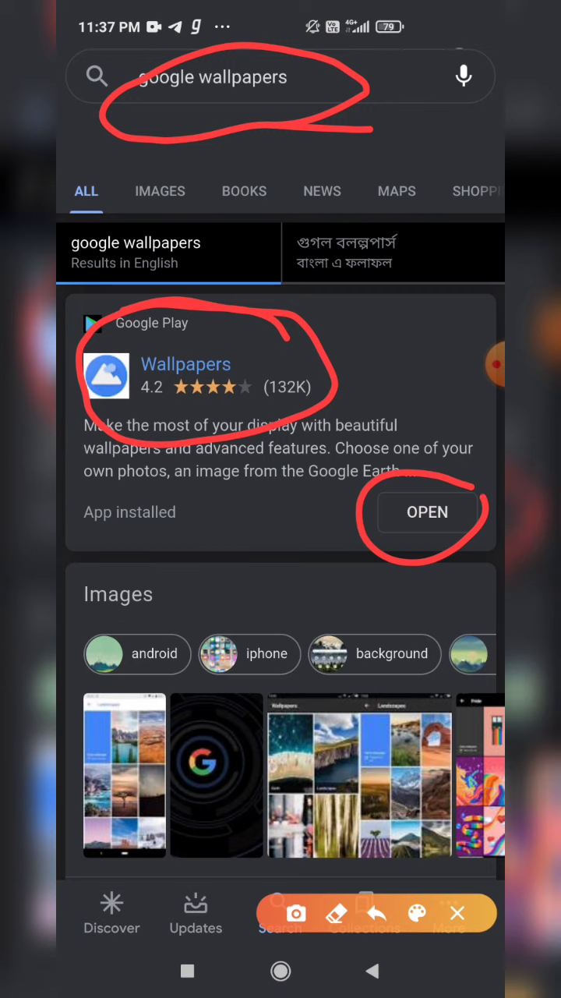
left_click(458, 914)
- Launch the Google Wallpapers app from the app drawer
left_click(280, 971)
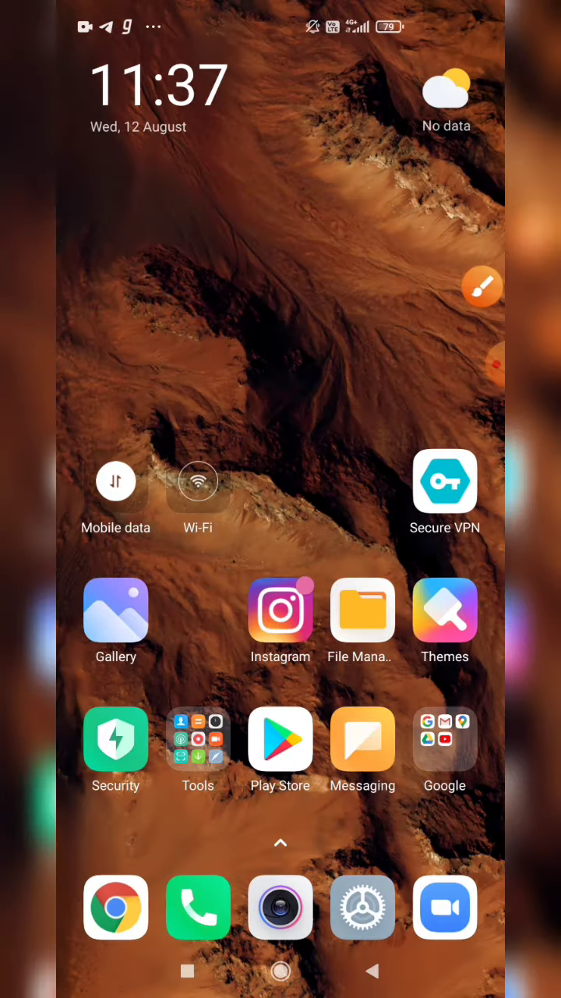
left_click_drag(280, 780, 281, 311)
scroll(281, 468, "down", 10)
scroll(281, 468, "up", 5)
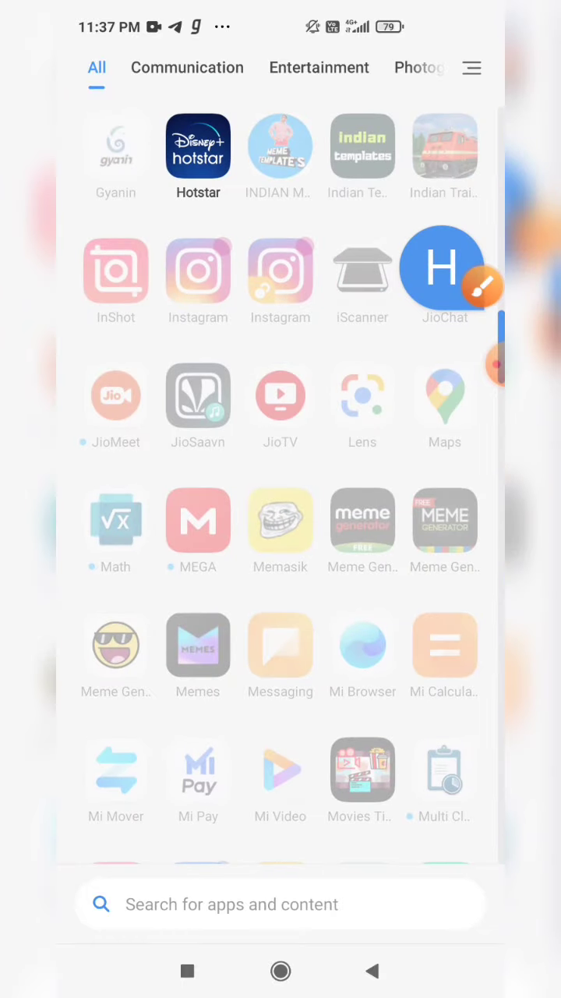
scroll(281, 468, "down", 10)
left_click(496, 364)
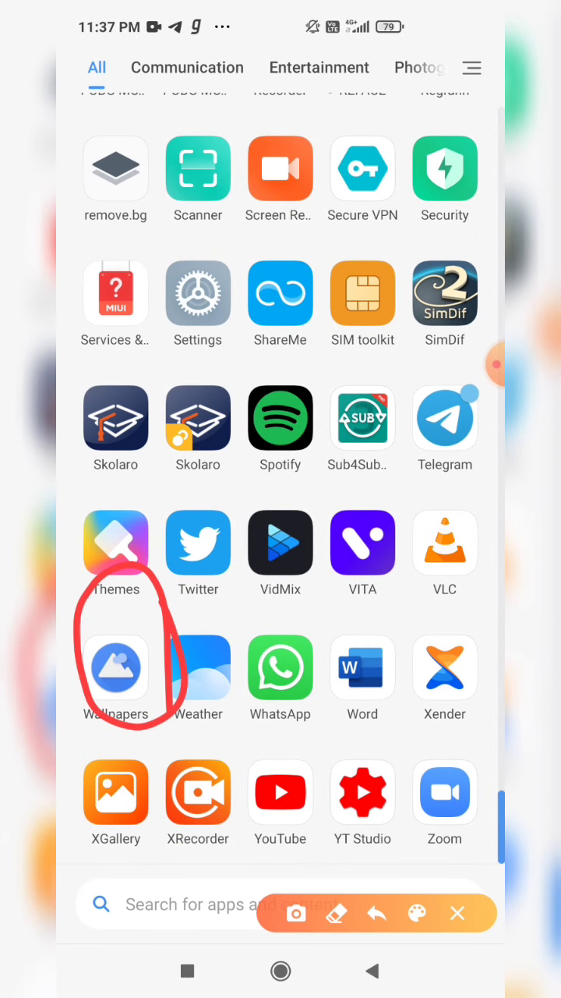
left_click(116, 667)
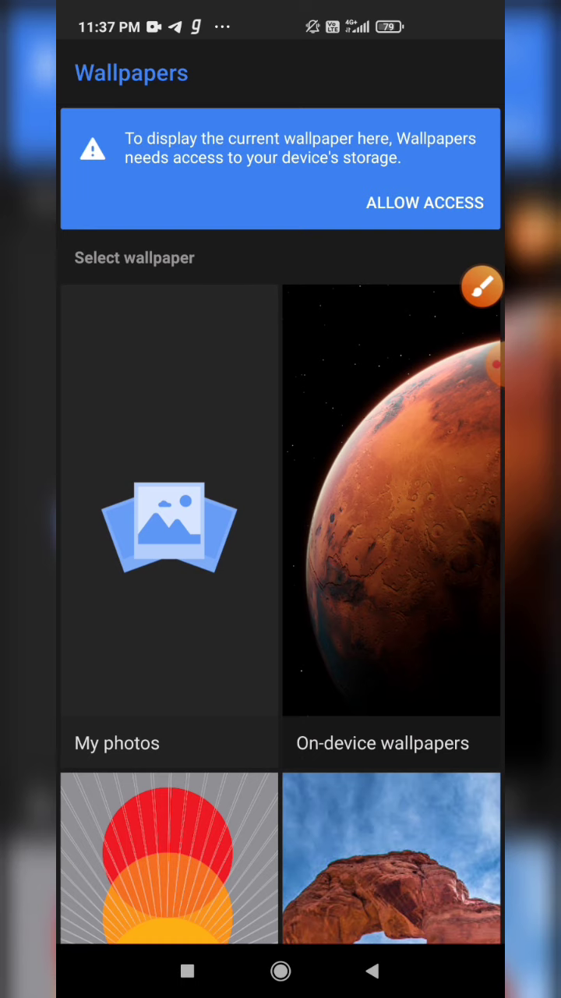
- Preview the Earth Super Wallpapers (Glacier) tile under Live wallpapers
scroll(280, 546, "down", 10)
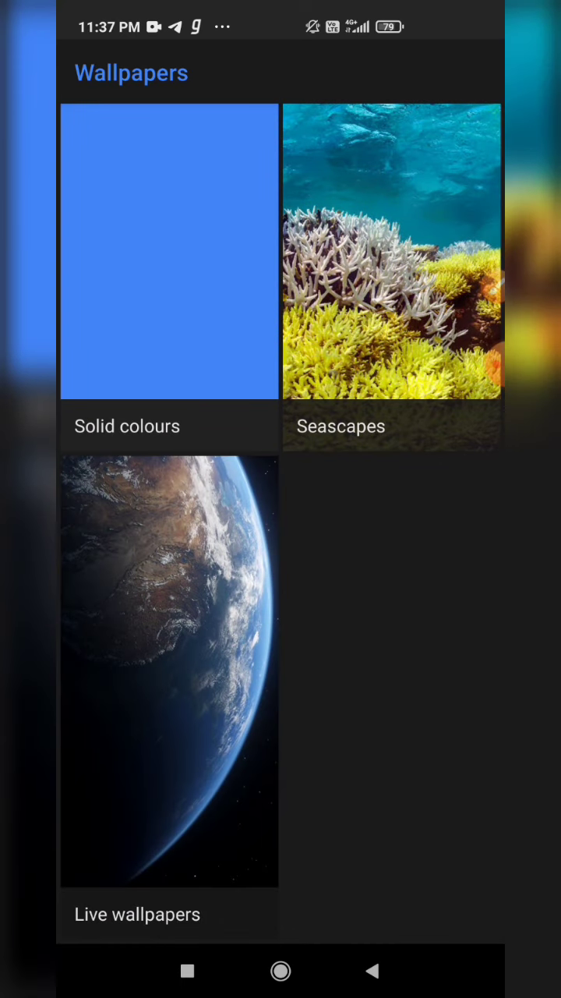
left_click(169, 671)
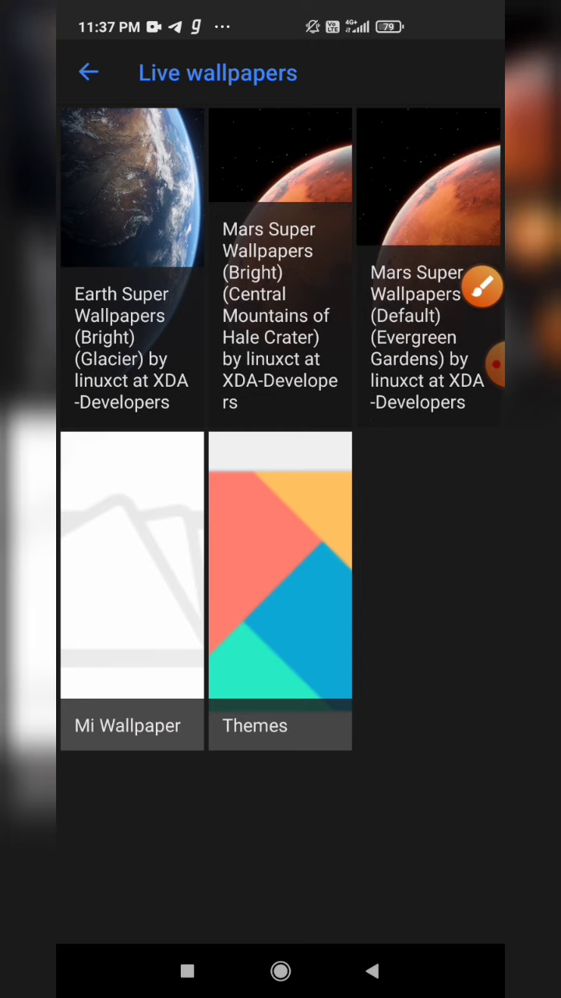
left_click(493, 287)
left_click_drag(114, 124, 155, 428)
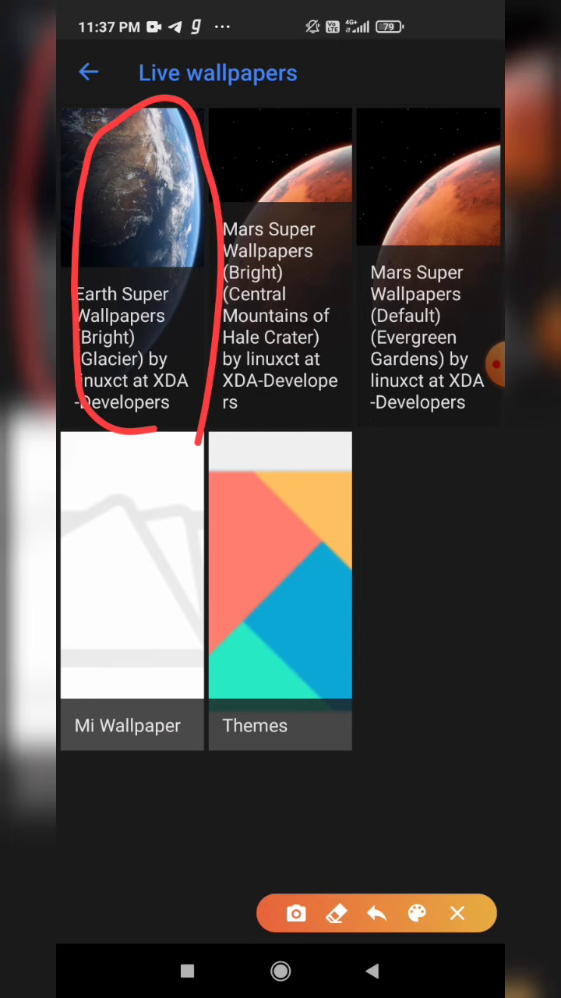
left_click(458, 914)
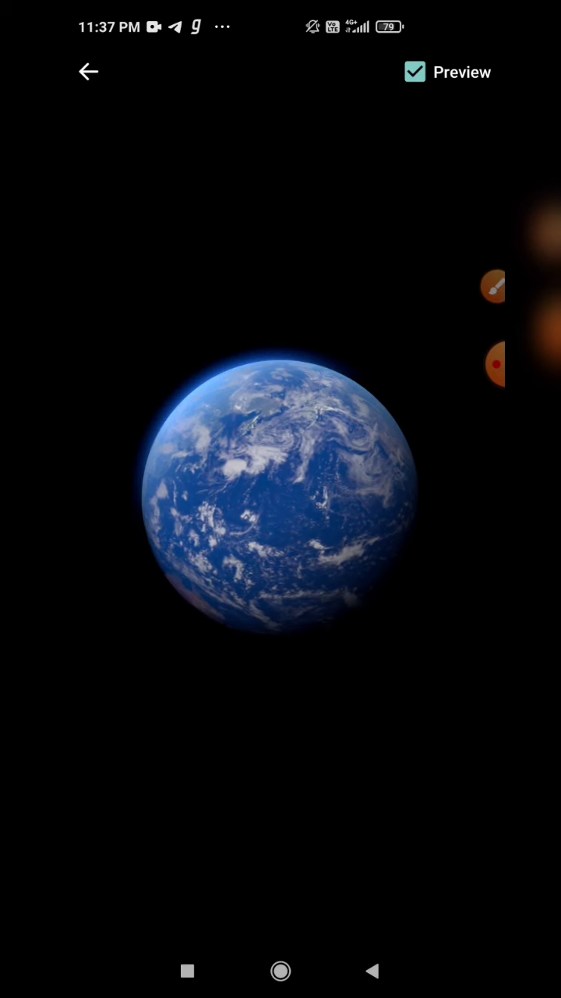
left_click(416, 71)
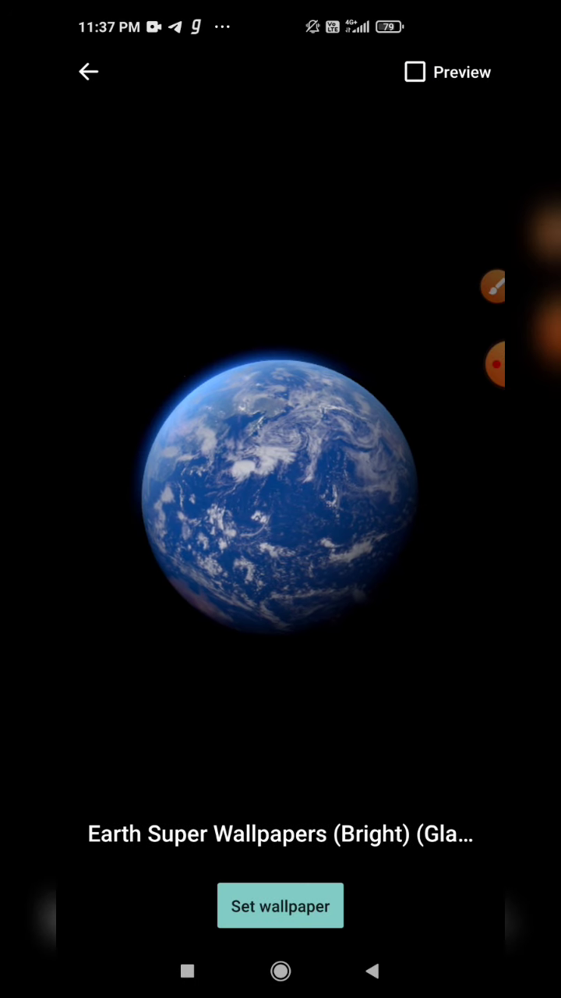
- Apply the Earth (Glacier) live wallpaper and view it on the home screen
left_click(280, 906)
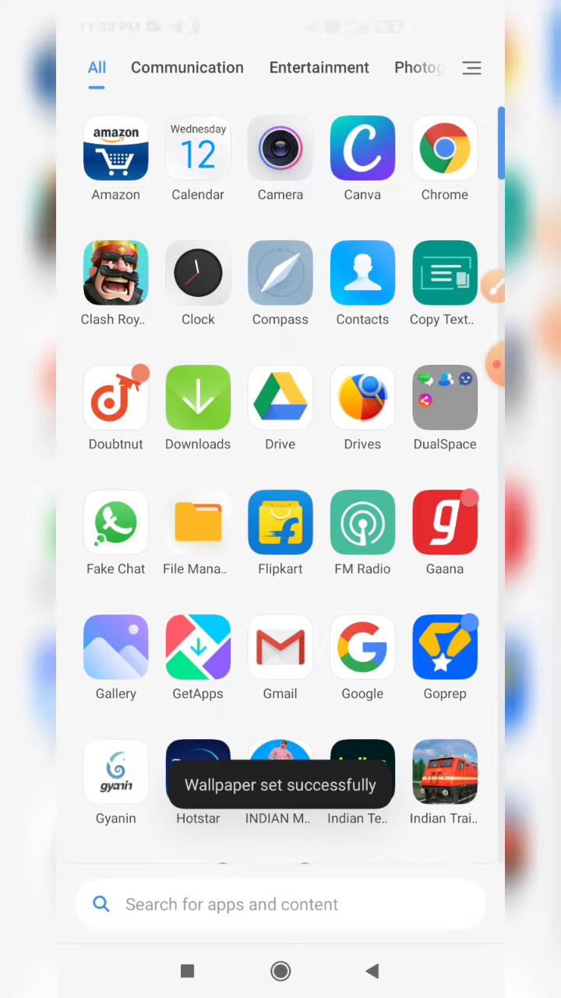
key("Escape")
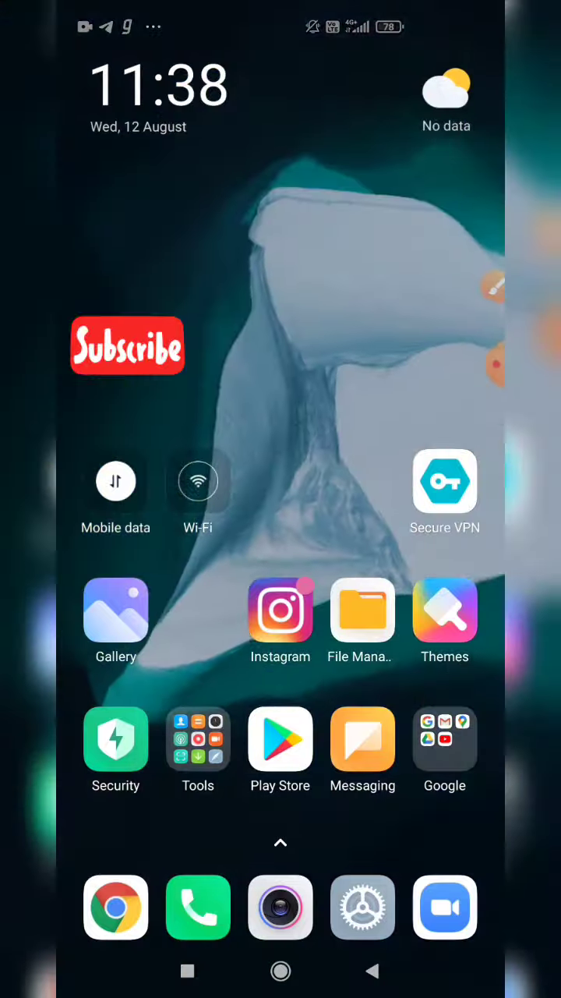
- View the Earth Glacier live wallpaper on the second home-screen page, briefly opening and closing the app drawer
left_click_drag(428, 499, 117, 499)
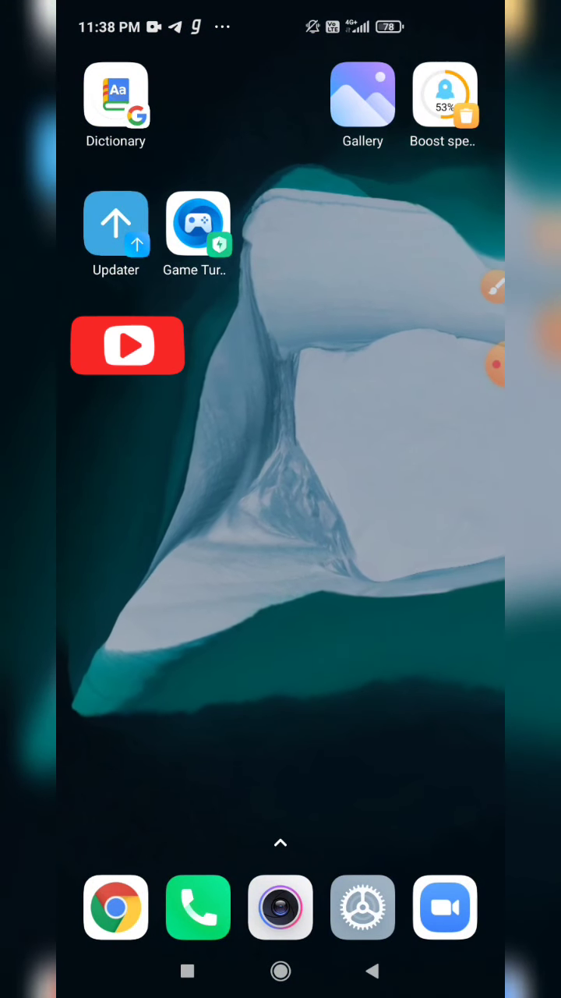
mouse_move(280, 701)
left_mouse_down()
mouse_move(280, 312)
mouse_move(280, 780)
left_mouse_up()
scroll(280, 499, "down", 5)
scroll(281, 499, "down", 5)
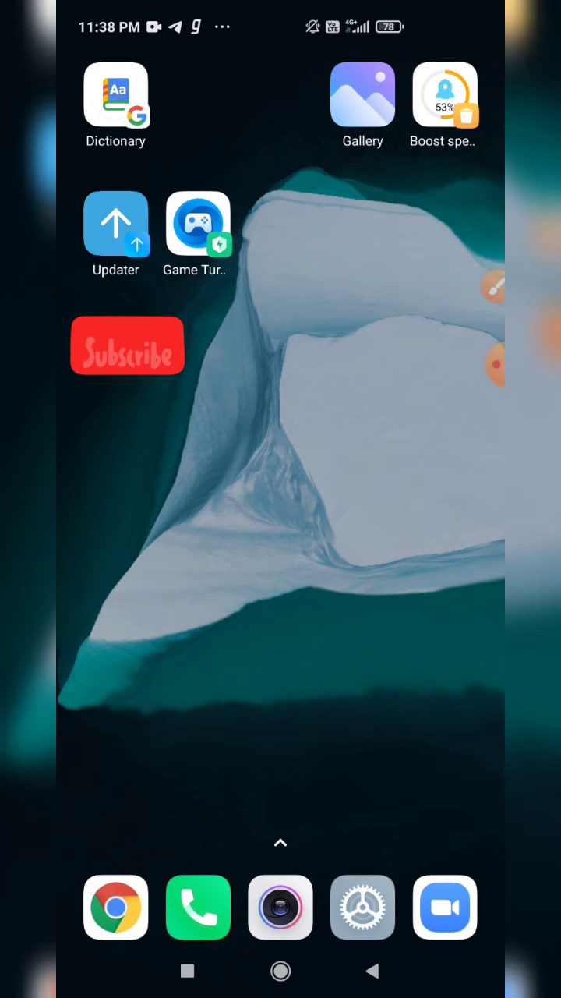
left_click(495, 287)
left_click_drag(137, 586, 127, 667)
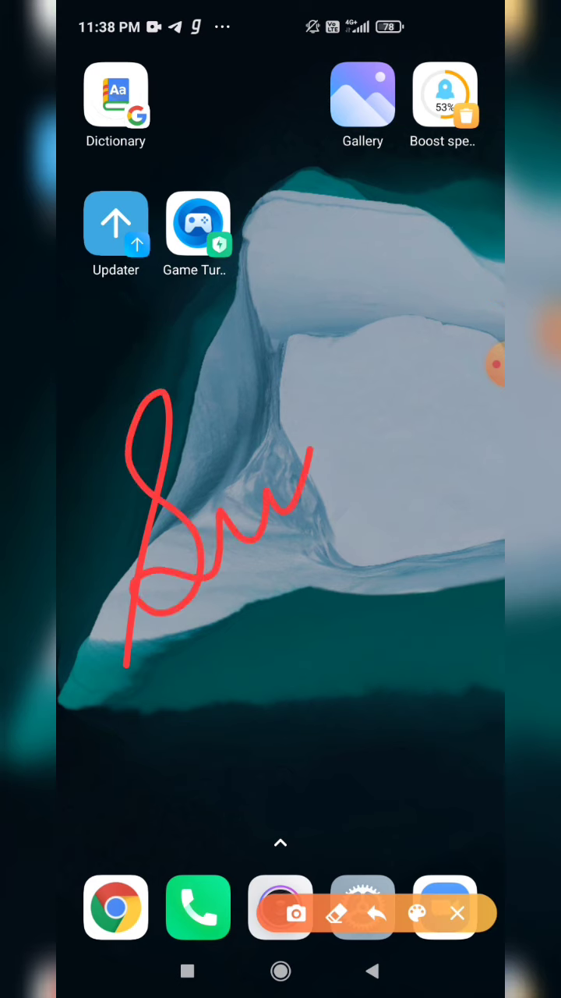